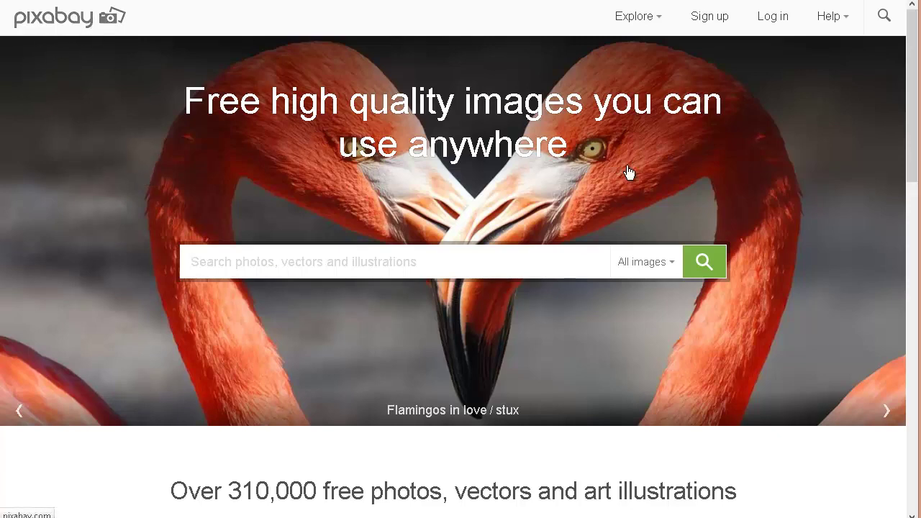
- Search Pixabay for 'classic cars' images
{"action": "scroll", "coordinate": [679, 176], "scroll_direction": "down", "scroll_amount": 3}
{"action": "scroll", "coordinate": [680, 183], "scroll_direction": "down", "scroll_amount": 5}
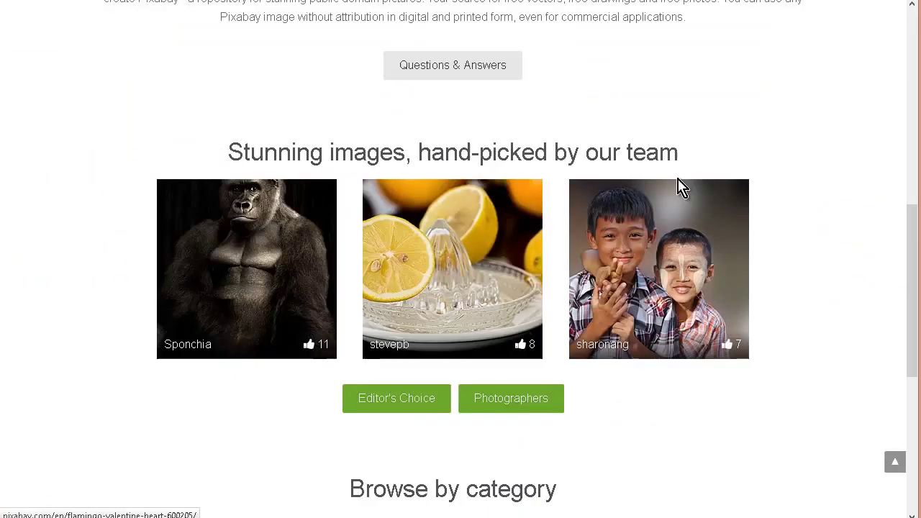
{"action": "scroll", "coordinate": [680, 186], "scroll_direction": "up", "scroll_amount": 8}
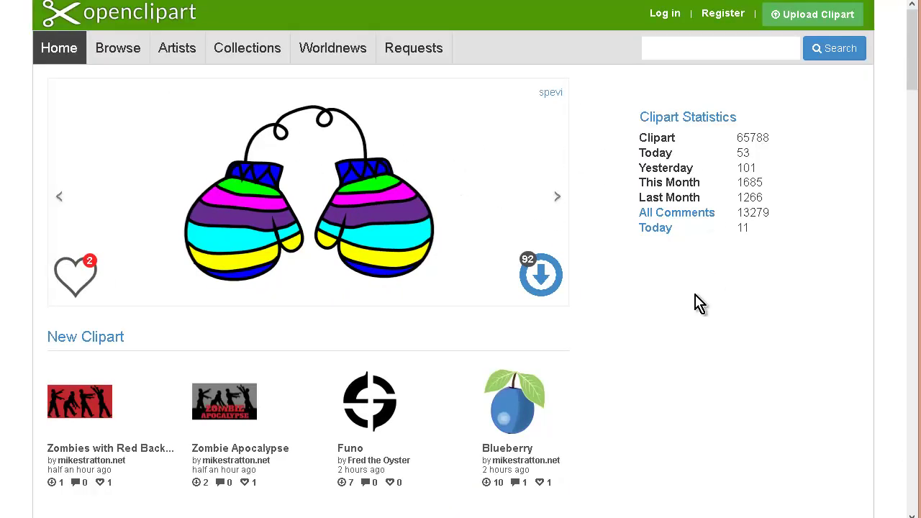
{"action": "scroll", "coordinate": [497, 305], "scroll_direction": "down", "scroll_amount": 4}
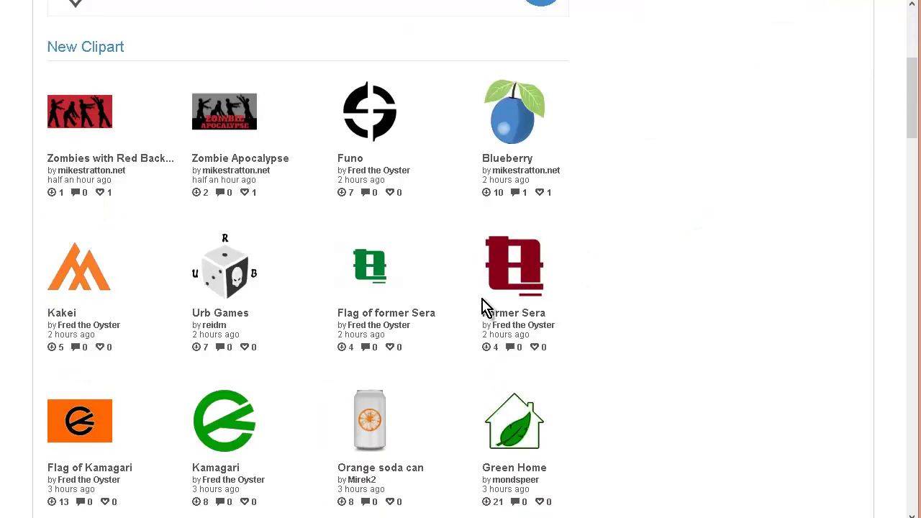
{"action": "scroll", "coordinate": [479, 307], "scroll_direction": "down", "scroll_amount": 2}
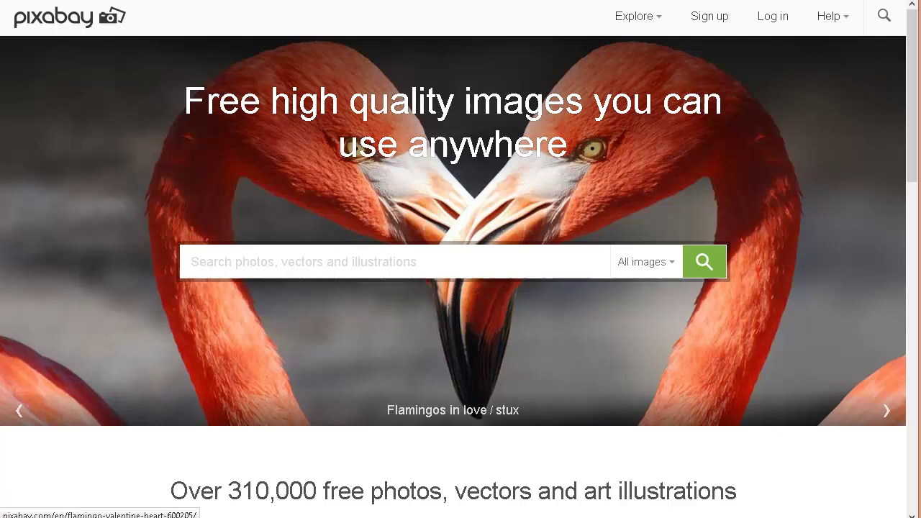
{"action": "type", "text": "classi"}
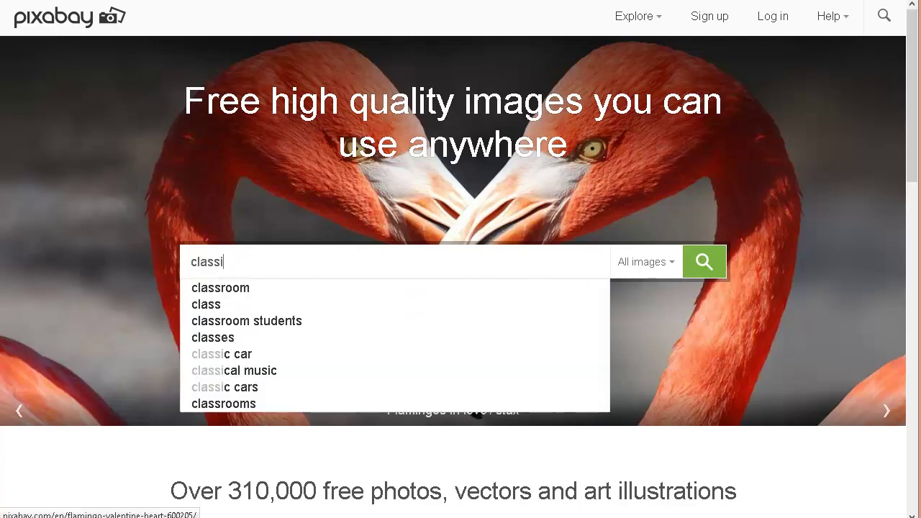
{"action": "type", "text": "c cars"}
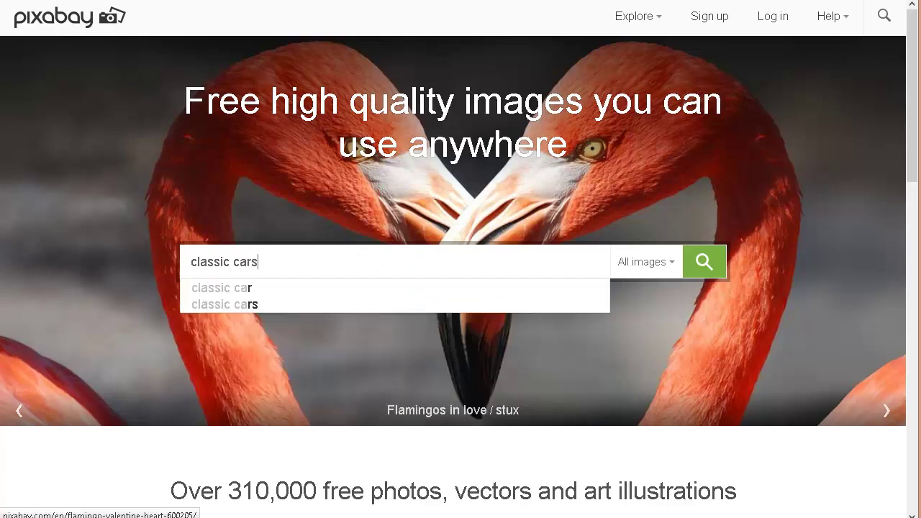
{"action": "key", "text": "Return"}
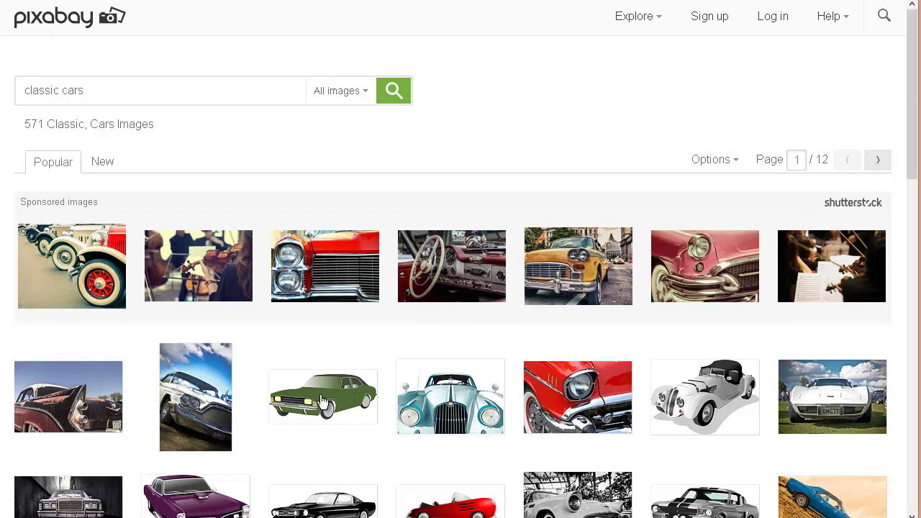
- Scroll the 571 classic cars results to the red and black VW camper bus
{"action": "scroll", "coordinate": [322, 401], "scroll_direction": "down", "scroll_amount": 2}
{"action": "scroll", "coordinate": [393, 466], "scroll_direction": "down", "scroll_amount": 2}
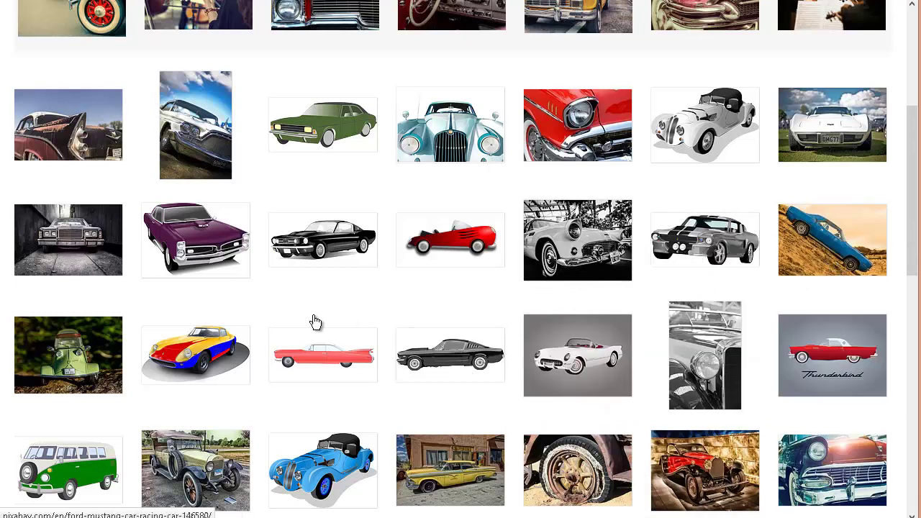
{"action": "scroll", "coordinate": [655, 263], "scroll_direction": "down", "scroll_amount": 2}
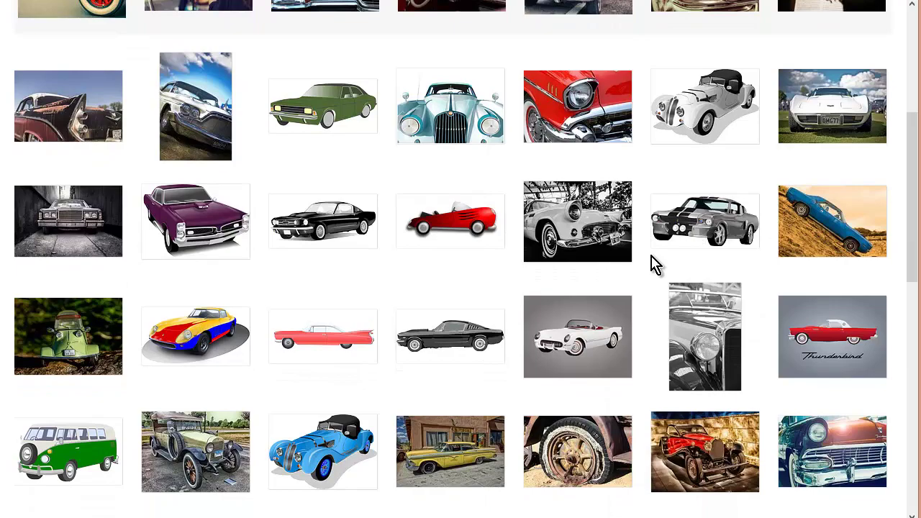
{"action": "scroll", "coordinate": [655, 264], "scroll_direction": "down", "scroll_amount": 2}
{"action": "scroll", "coordinate": [654, 261], "scroll_direction": "down", "scroll_amount": 1}
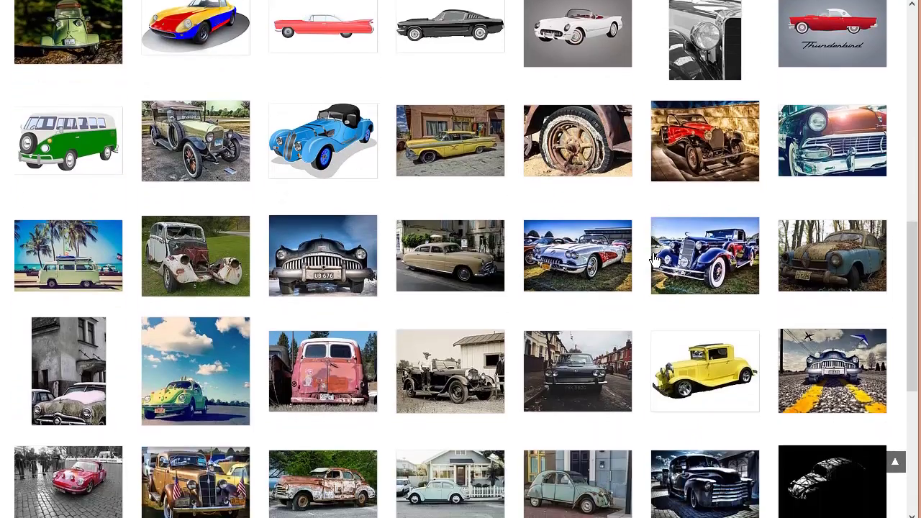
{"action": "scroll", "coordinate": [465, 230], "scroll_direction": "down", "scroll_amount": 2}
{"action": "scroll", "coordinate": [465, 234], "scroll_direction": "down", "scroll_amount": 1}
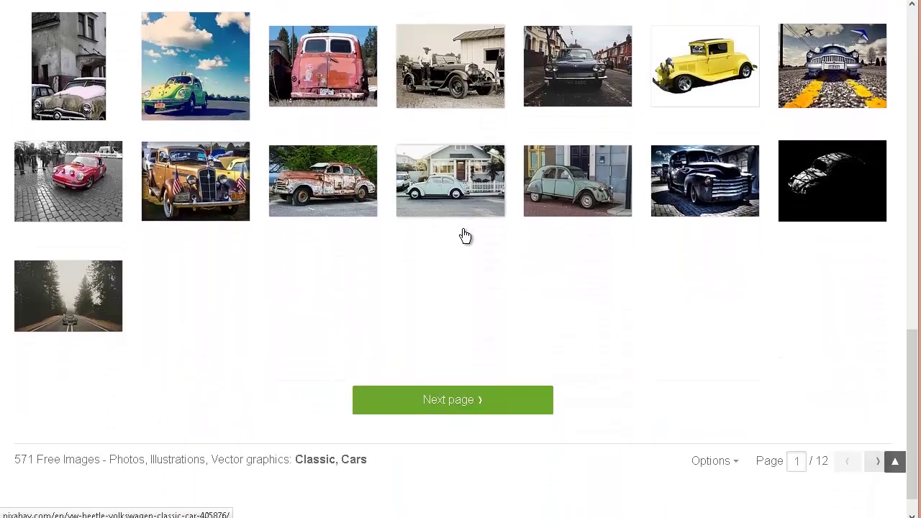
{"action": "scroll", "coordinate": [460, 247], "scroll_direction": "up", "scroll_amount": 1}
{"action": "scroll", "coordinate": [461, 249], "scroll_direction": "up", "scroll_amount": 1}
{"action": "scroll", "coordinate": [463, 251], "scroll_direction": "up", "scroll_amount": 2}
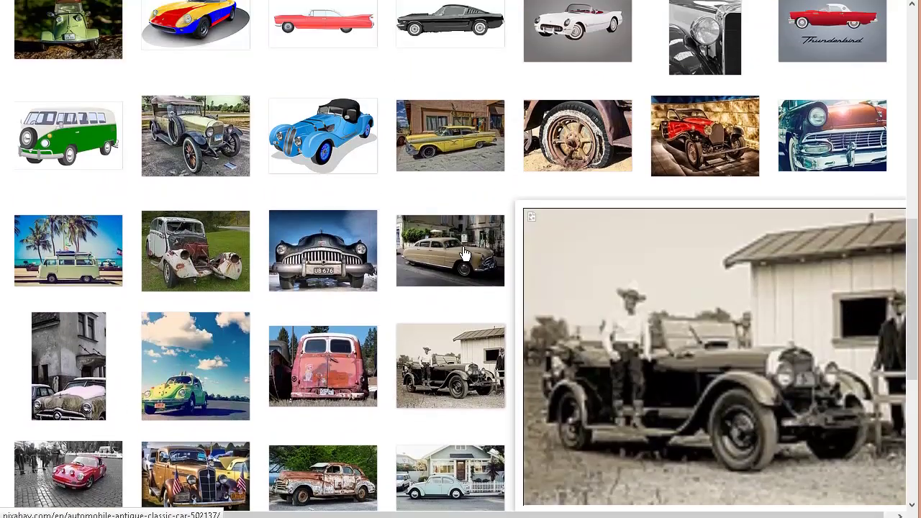
{"action": "scroll", "coordinate": [464, 254], "scroll_direction": "up", "scroll_amount": 2}
{"action": "scroll", "coordinate": [462, 263], "scroll_direction": "up", "scroll_amount": 8}
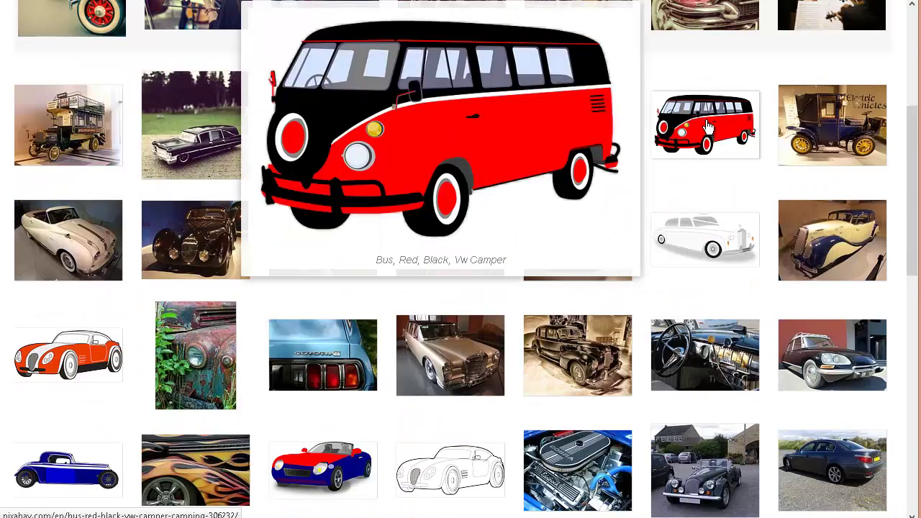
- Download the red VW bus illustration as a 1280×802 PNG, passing the verification check
{"action": "left_click", "coordinate": [708, 126]}
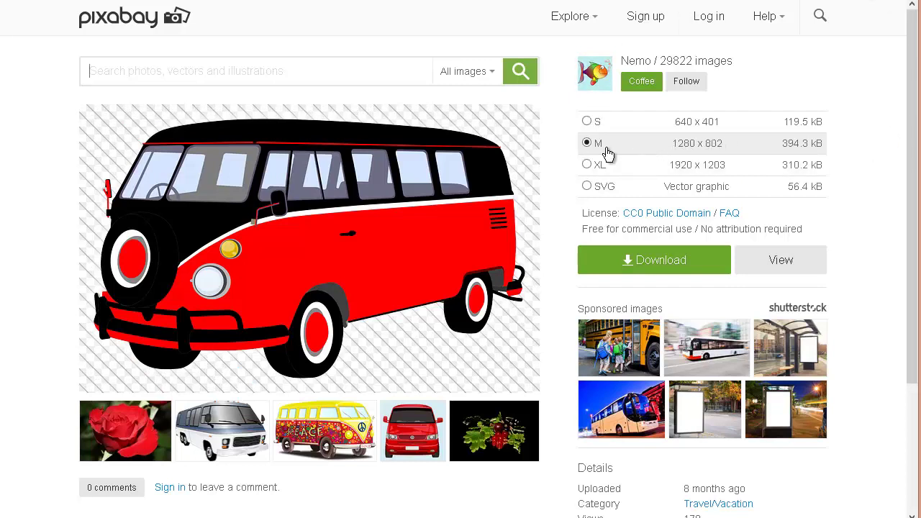
{"action": "left_click", "coordinate": [626, 265]}
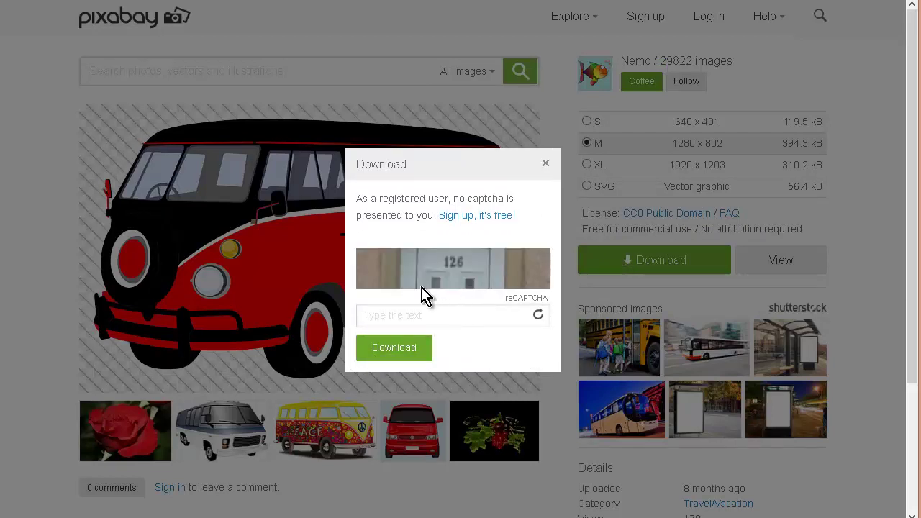
{"action": "left_click", "coordinate": [421, 315]}
{"action": "type", "text": "126"}
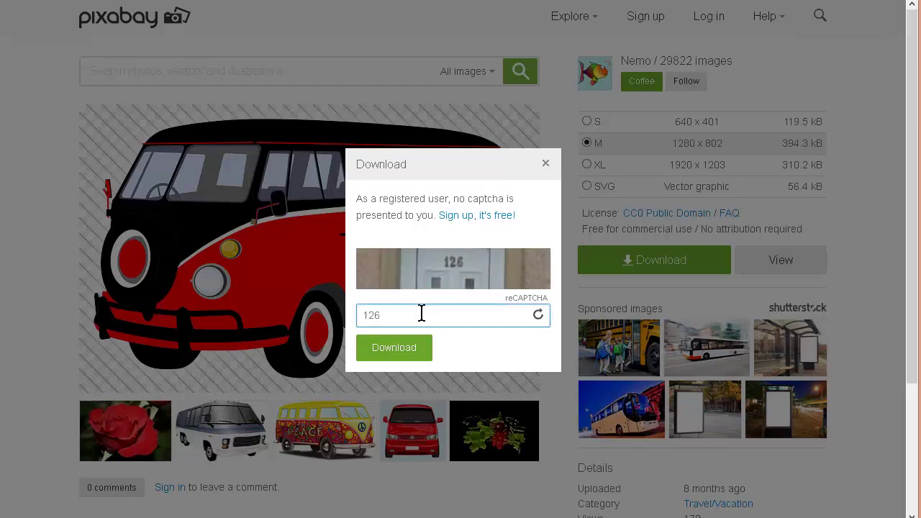
{"action": "left_click", "coordinate": [406, 353]}
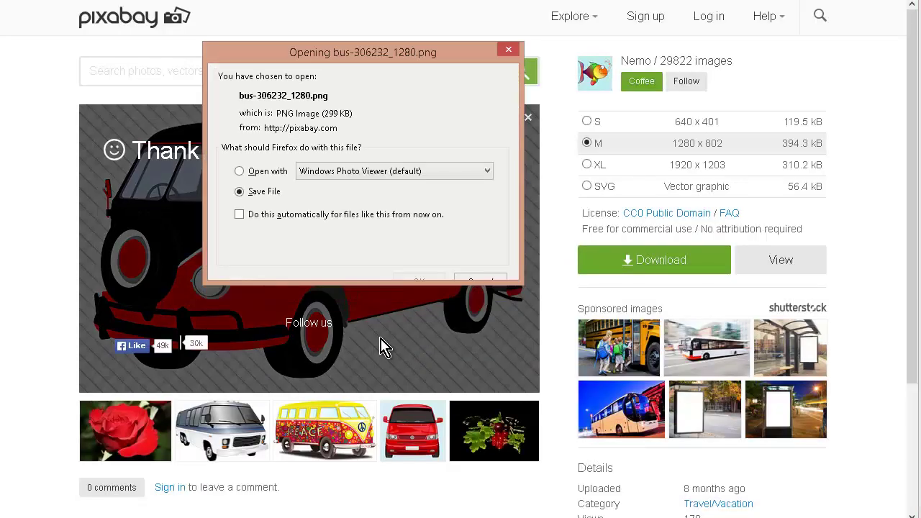
{"action": "left_click", "coordinate": [425, 263]}
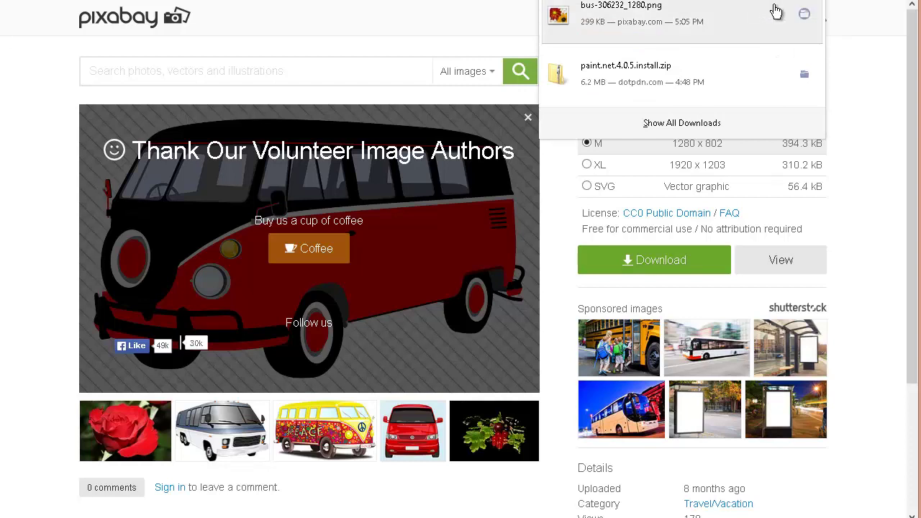
- Show the downloaded bus PNG in its sample folder from Firefox's Downloads panel
{"action": "left_click", "coordinate": [805, 16]}
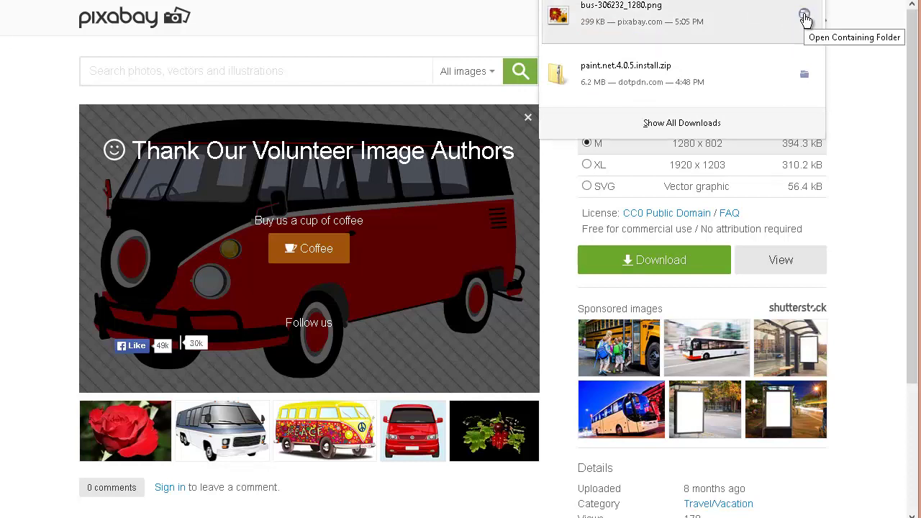
{"action": "left_click", "coordinate": [804, 16]}
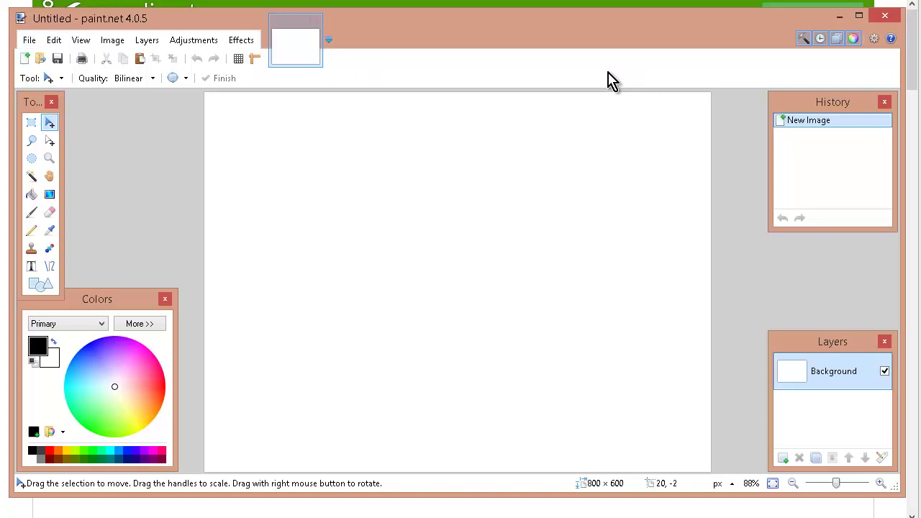
- Open the downloaded bus PNG in paint.net as a second image
{"action": "left_click", "coordinate": [30, 41]}
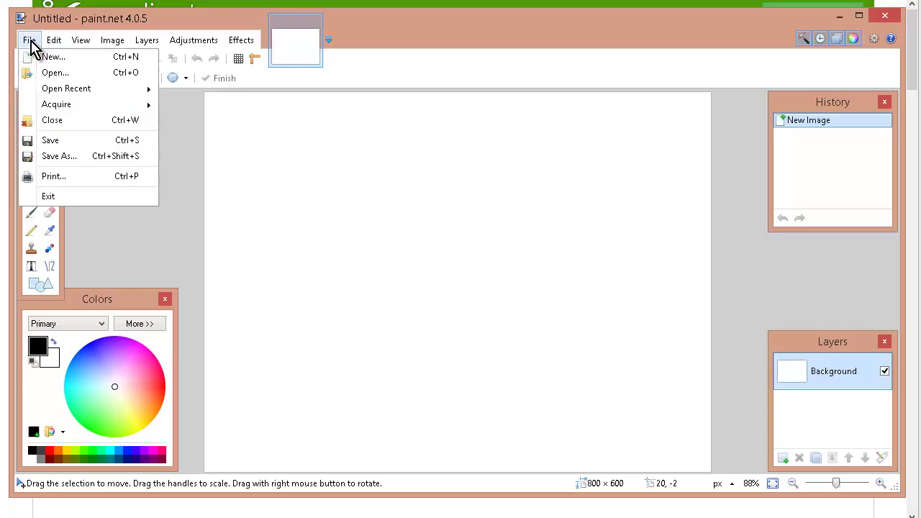
{"action": "left_click", "coordinate": [56, 75]}
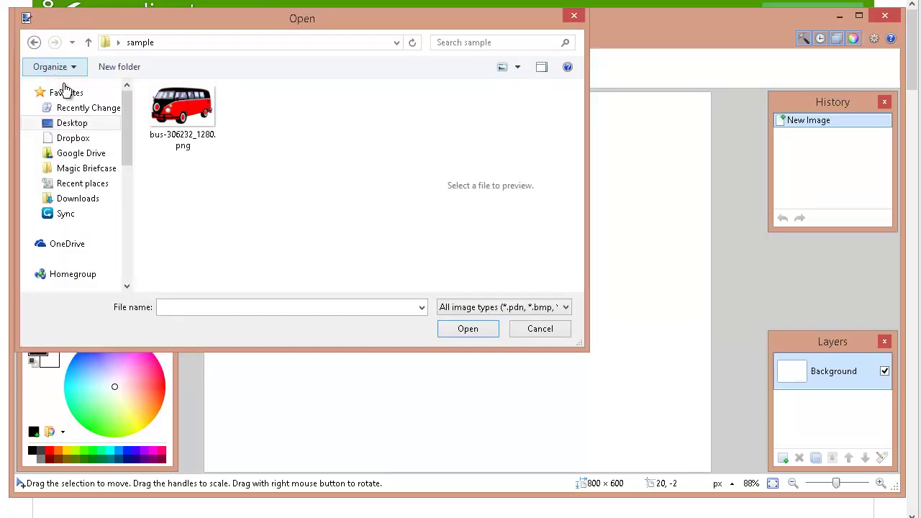
{"action": "left_click", "coordinate": [203, 115]}
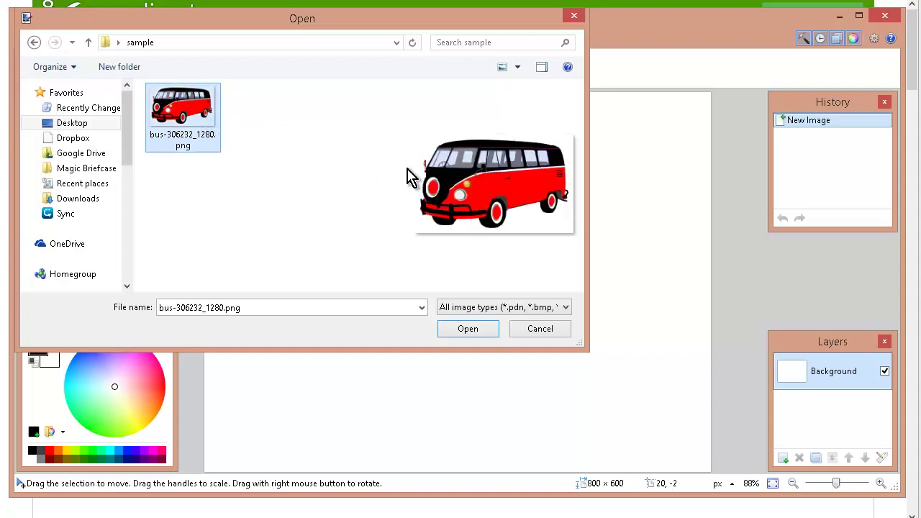
{"action": "left_click", "coordinate": [476, 331]}
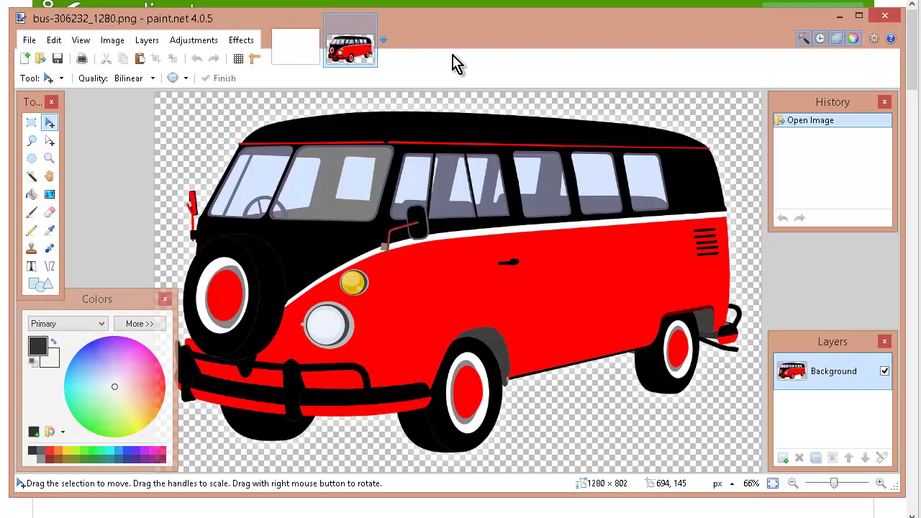
- Confirm the bus image stays 1280×802, then return to the blank Untitled image
{"action": "left_click", "coordinate": [113, 48]}
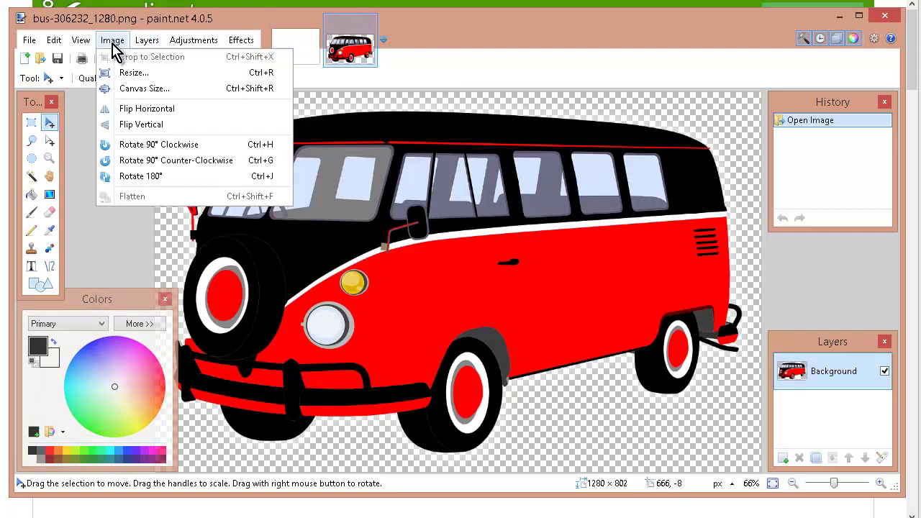
{"action": "left_click", "coordinate": [167, 75]}
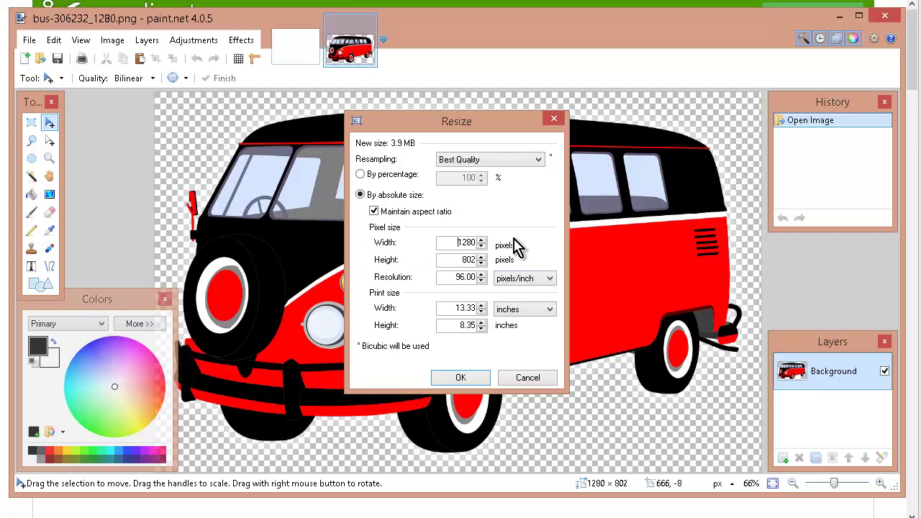
{"action": "left_click", "coordinate": [525, 378]}
{"action": "left_click", "coordinate": [294, 53]}
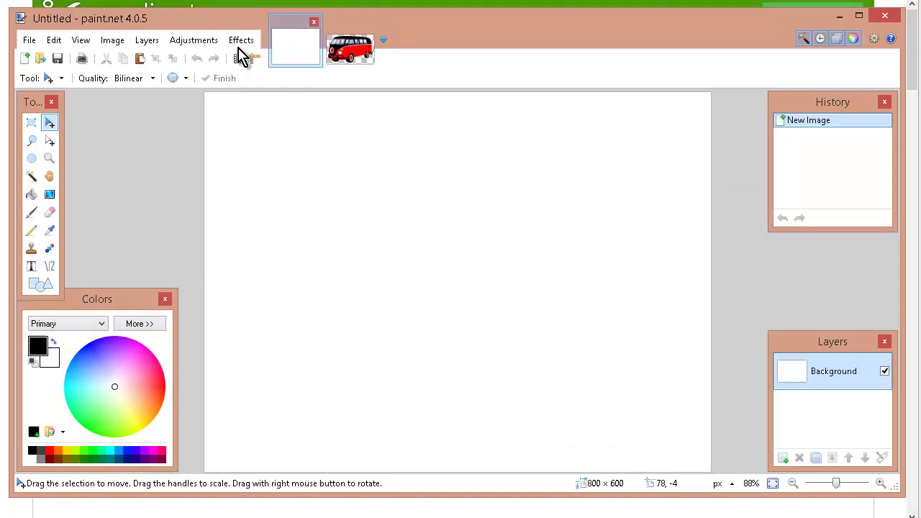
- Resize the blank canvas to 1280×1800 pixels with aspect ratio unlocked
{"action": "left_click", "coordinate": [110, 41]}
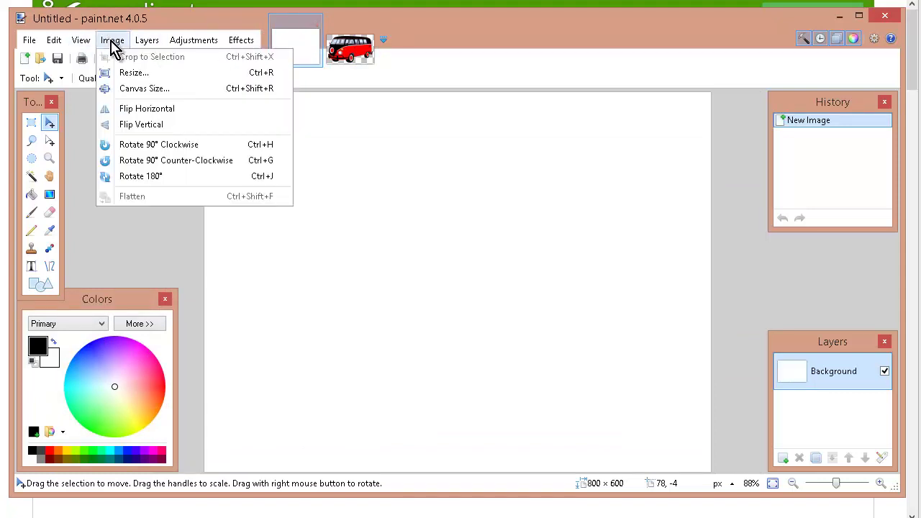
{"action": "left_click", "coordinate": [136, 74]}
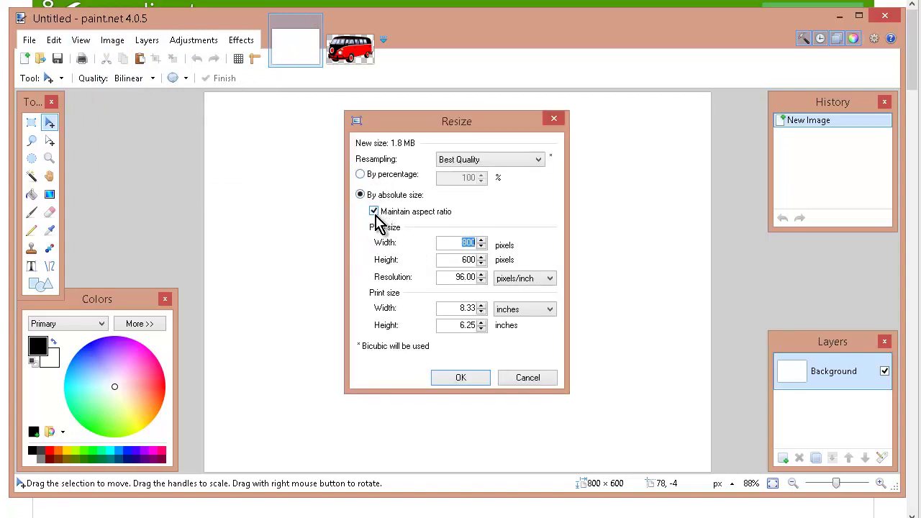
{"action": "left_click", "coordinate": [374, 212]}
{"action": "type", "text": "1280"}
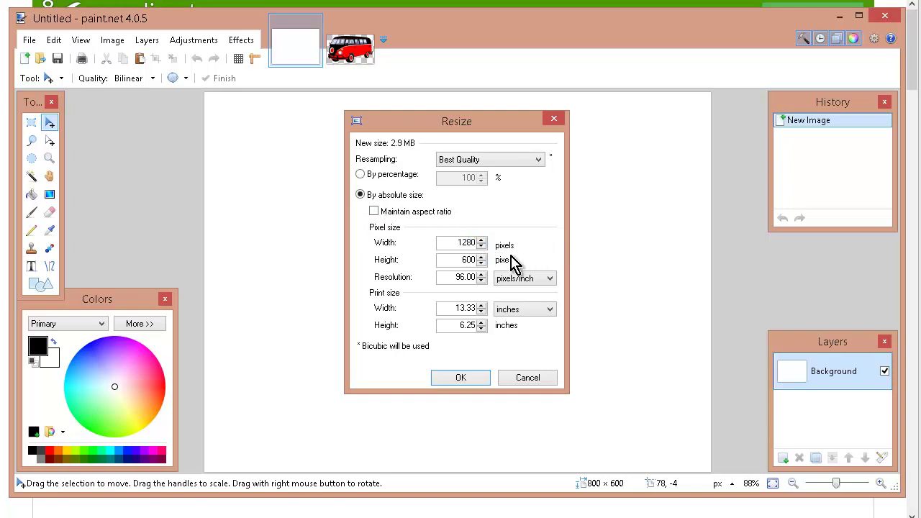
{"action": "double_click", "coordinate": [460, 260]}
{"action": "left_click", "coordinate": [471, 378]}
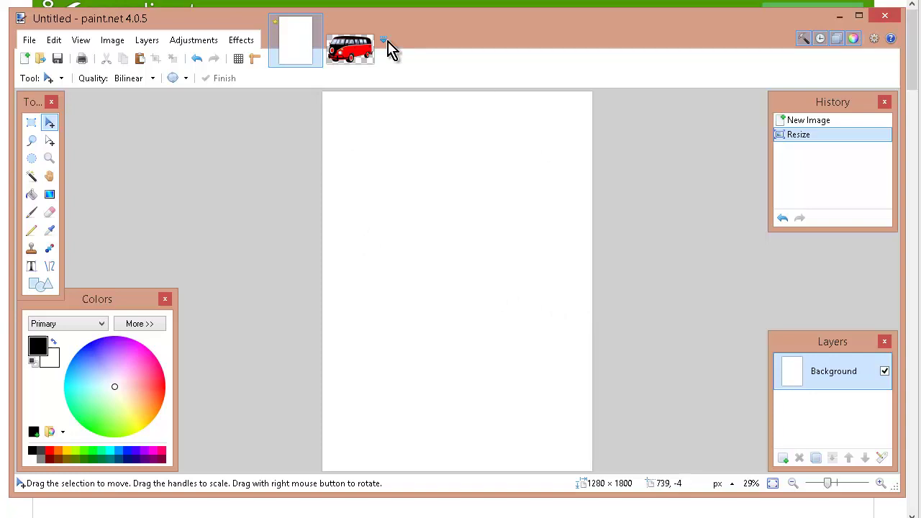
- Import the bus PNG as a new layer and drag it into the canvas's lower half
{"action": "left_click", "coordinate": [144, 44]}
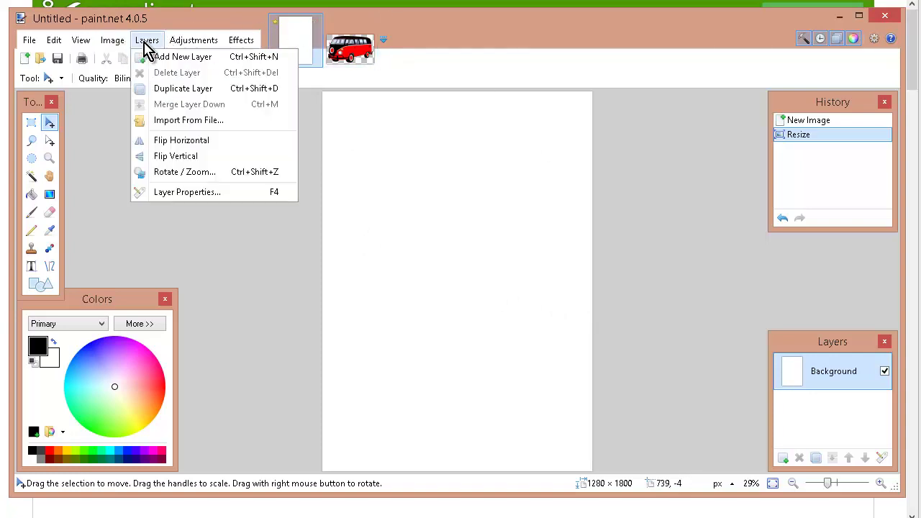
{"action": "left_click", "coordinate": [232, 127]}
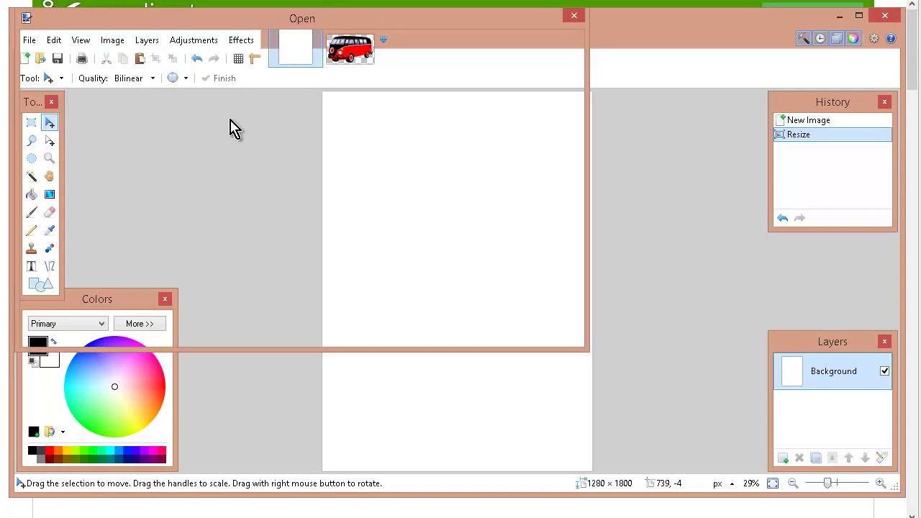
{"action": "left_click", "coordinate": [199, 115]}
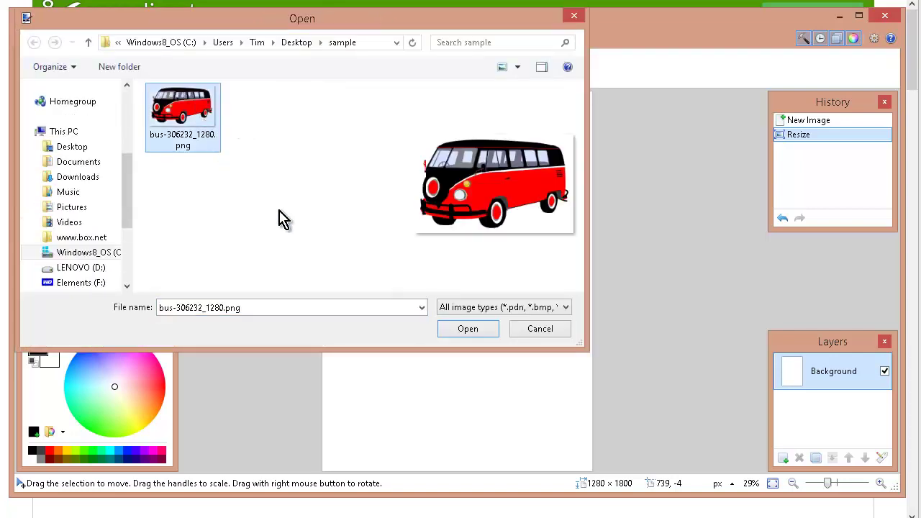
{"action": "left_click", "coordinate": [475, 335]}
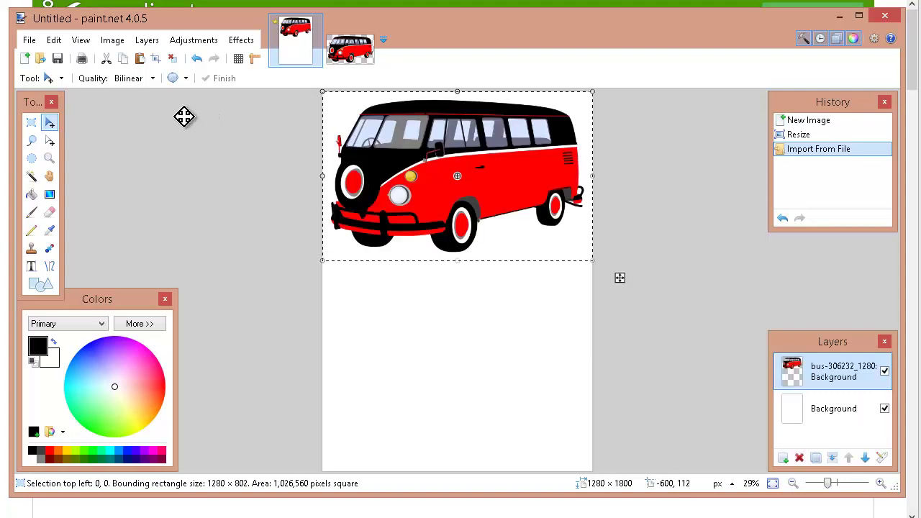
{"action": "mouse_move", "coordinate": [449, 147]}
{"action": "left_mouse_down"}
{"action": "mouse_move", "coordinate": [450, 336]}
{"action": "mouse_move", "coordinate": [453, 309]}
{"action": "left_mouse_up"}
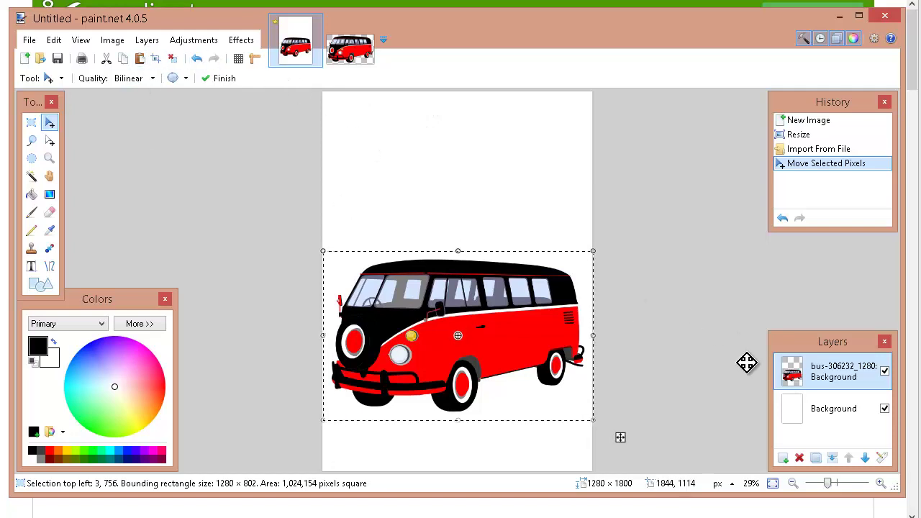
- Commit the bus placement, select the Background layer and clear the selection
{"action": "left_click", "coordinate": [848, 424]}
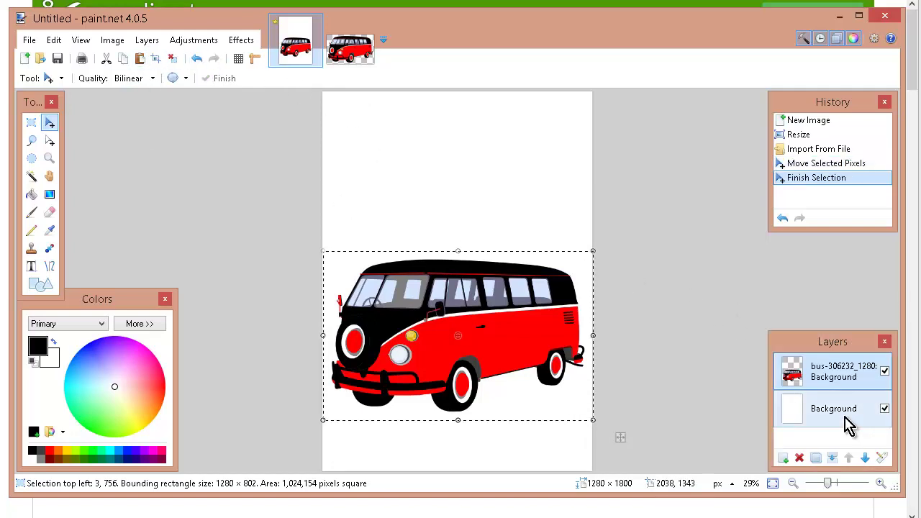
{"action": "left_click", "coordinate": [848, 424]}
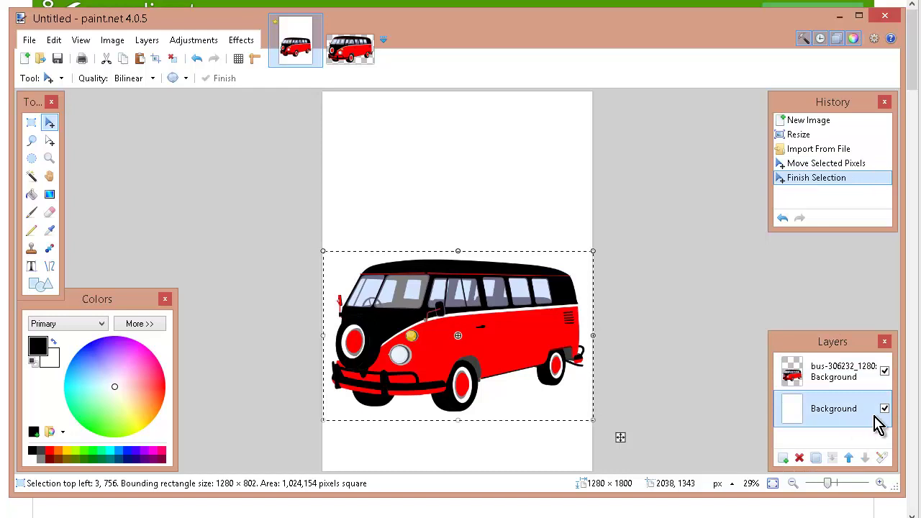
{"action": "left_click", "coordinate": [54, 41]}
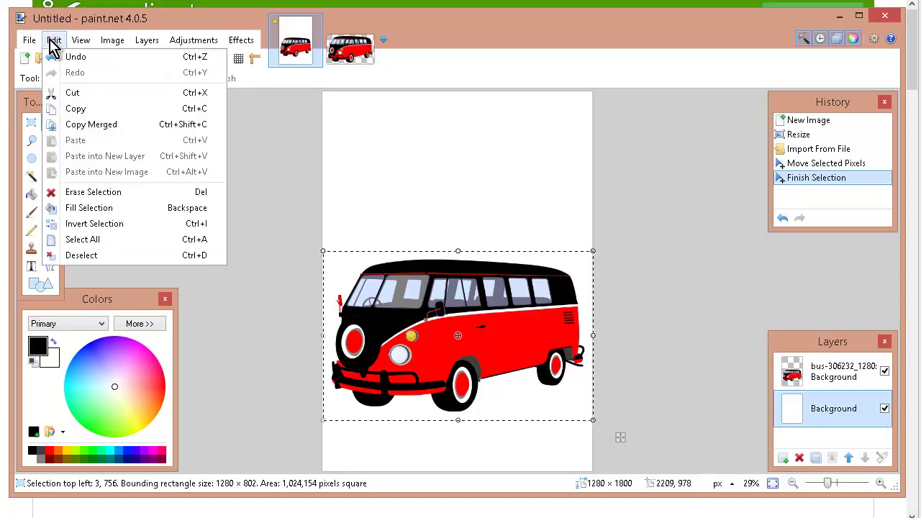
{"action": "left_click", "coordinate": [98, 256]}
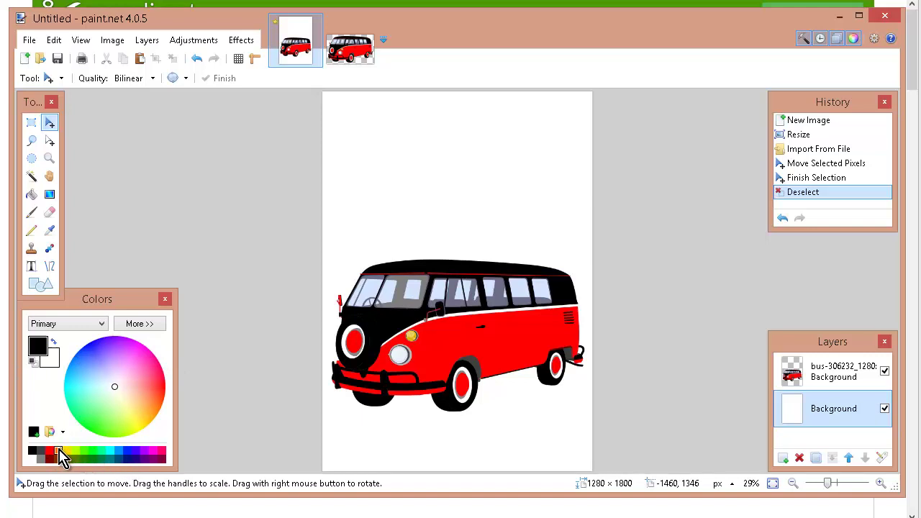
- Fill the Background layer with solid orange using the Paint Bucket
{"action": "left_click", "coordinate": [59, 452]}
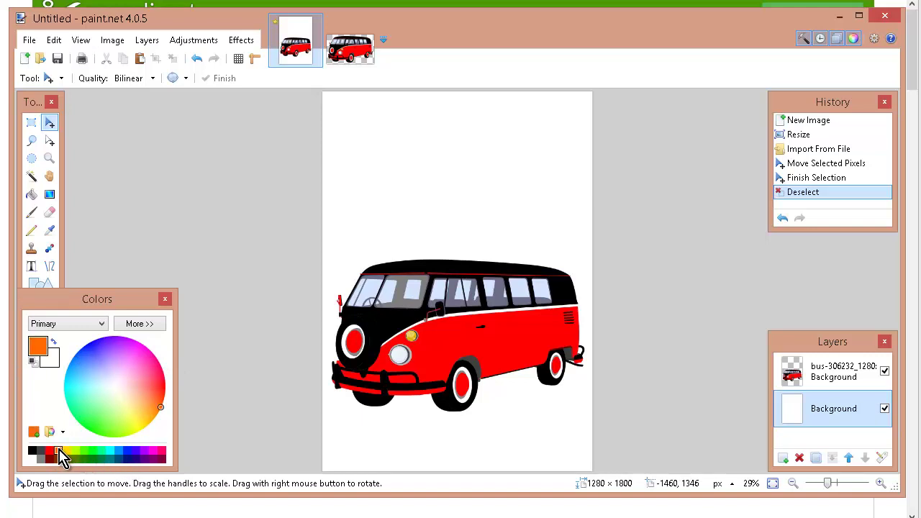
{"action": "left_click", "coordinate": [31, 197]}
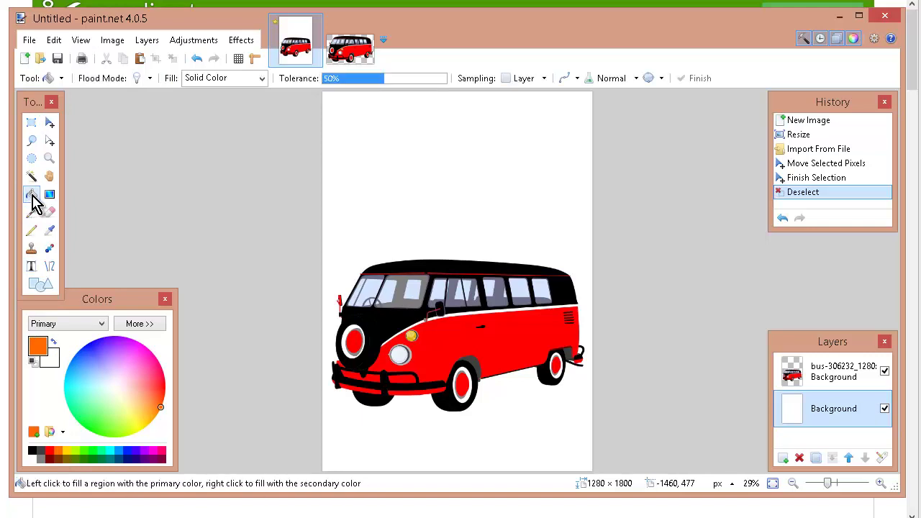
{"action": "left_click", "coordinate": [386, 149]}
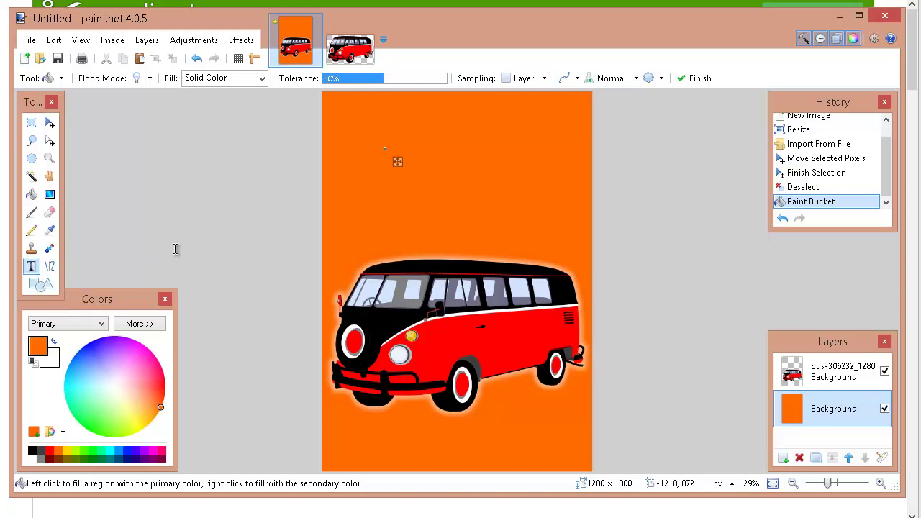
{"action": "key", "text": "t"}
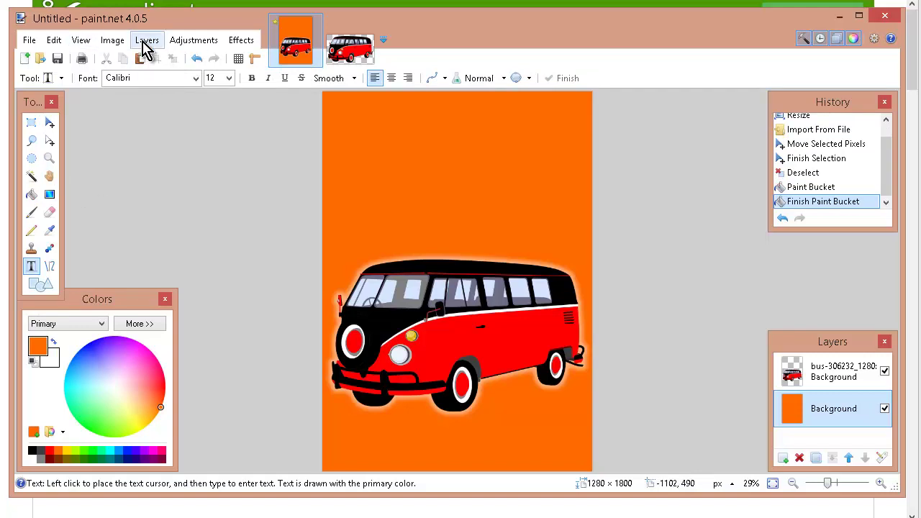
- Add an empty Layer 3 above the orange background for the title
{"action": "left_click", "coordinate": [146, 42]}
{"action": "left_click", "coordinate": [150, 56]}
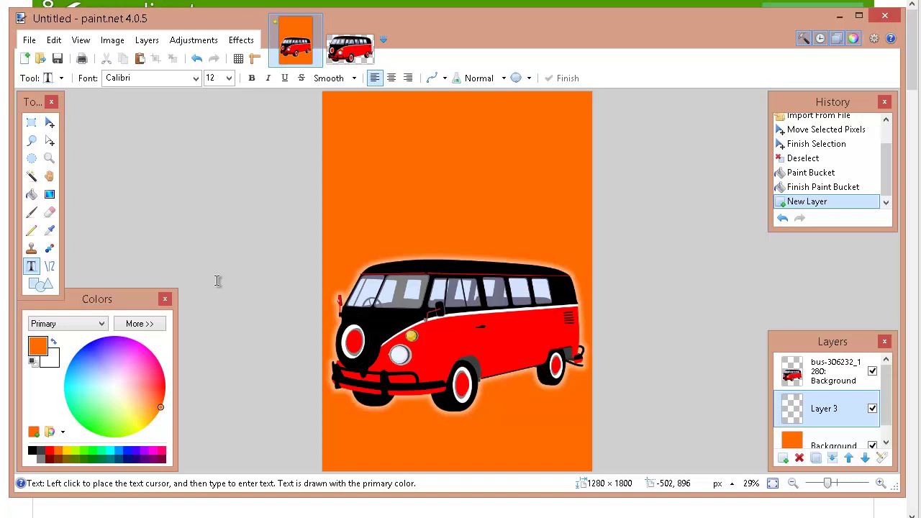
- Choose the Impact font and swap colours so white is the primary colour
{"action": "left_click", "coordinate": [195, 78]}
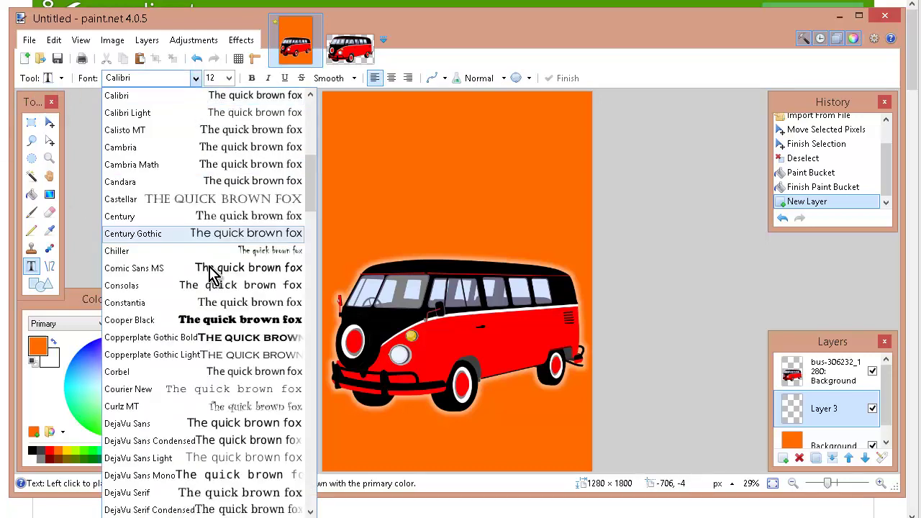
{"action": "scroll", "coordinate": [214, 234], "scroll_direction": "down", "scroll_amount": 10}
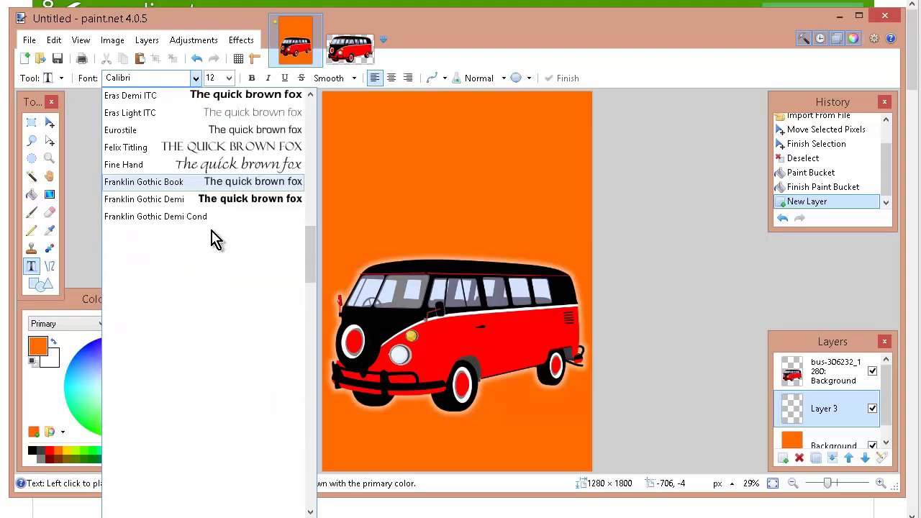
{"action": "scroll", "coordinate": [212, 234], "scroll_direction": "down", "scroll_amount": 10}
{"action": "scroll", "coordinate": [212, 237], "scroll_direction": "down", "scroll_amount": 7}
{"action": "scroll", "coordinate": [230, 239], "scroll_direction": "down", "scroll_amount": 8}
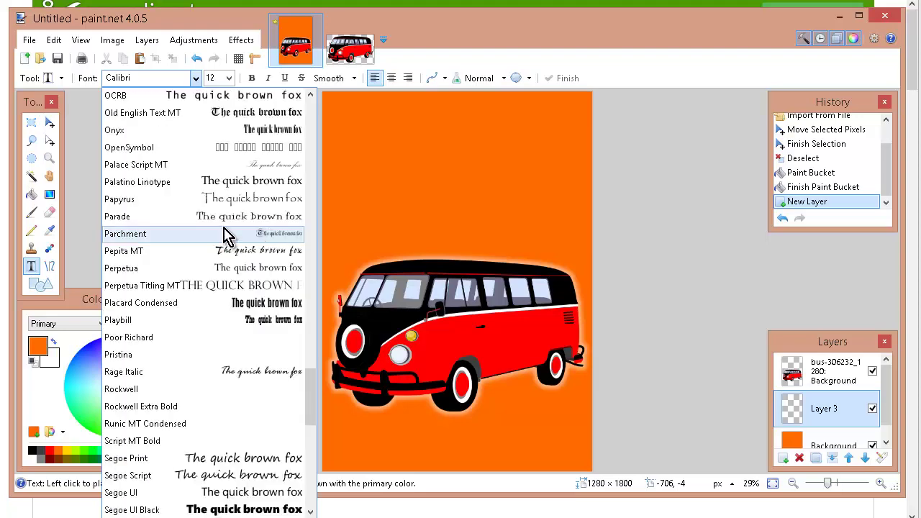
{"action": "scroll", "coordinate": [226, 236], "scroll_direction": "down", "scroll_amount": 4}
{"action": "scroll", "coordinate": [226, 237], "scroll_direction": "down", "scroll_amount": 6}
{"action": "scroll", "coordinate": [227, 236], "scroll_direction": "down", "scroll_amount": 2}
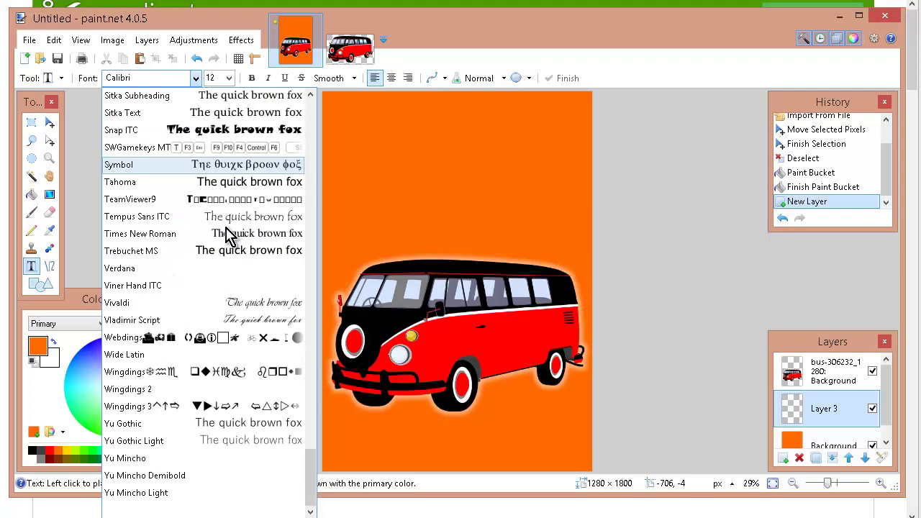
{"action": "scroll", "coordinate": [226, 236], "scroll_direction": "up", "scroll_amount": 5}
{"action": "scroll", "coordinate": [226, 236], "scroll_direction": "up", "scroll_amount": 3}
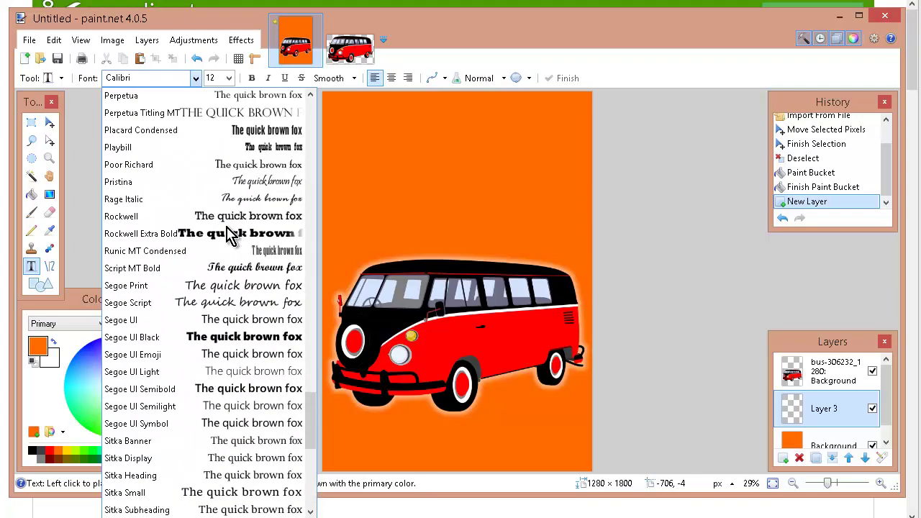
{"action": "scroll", "coordinate": [226, 236], "scroll_direction": "up", "scroll_amount": 6}
{"action": "scroll", "coordinate": [226, 237], "scroll_direction": "up", "scroll_amount": 4}
{"action": "scroll", "coordinate": [227, 236], "scroll_direction": "up", "scroll_amount": 3}
{"action": "scroll", "coordinate": [229, 236], "scroll_direction": "up", "scroll_amount": 5}
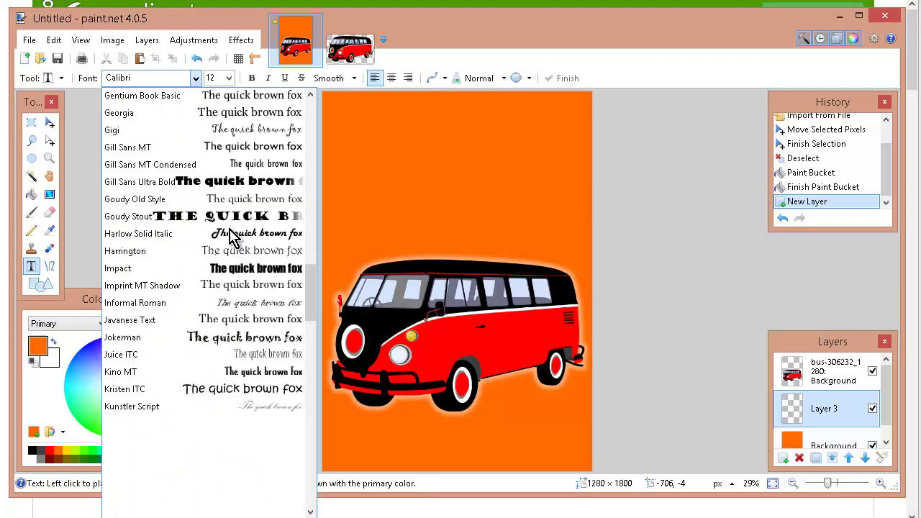
{"action": "scroll", "coordinate": [231, 237], "scroll_direction": "down", "scroll_amount": 1}
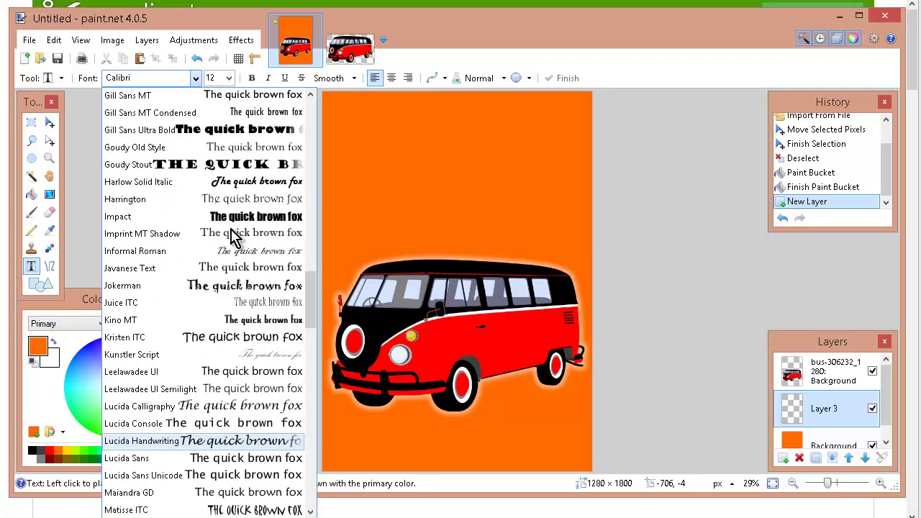
{"action": "left_click", "coordinate": [191, 216]}
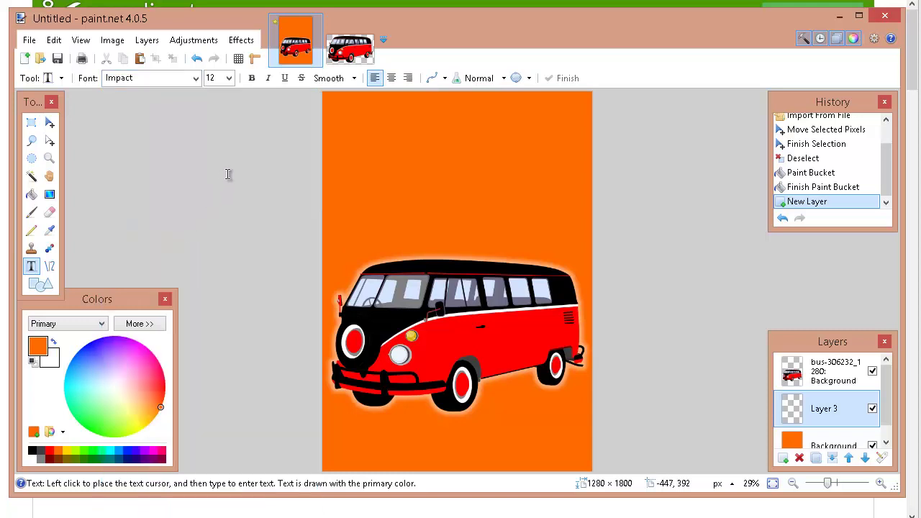
{"action": "left_click", "coordinate": [54, 343]}
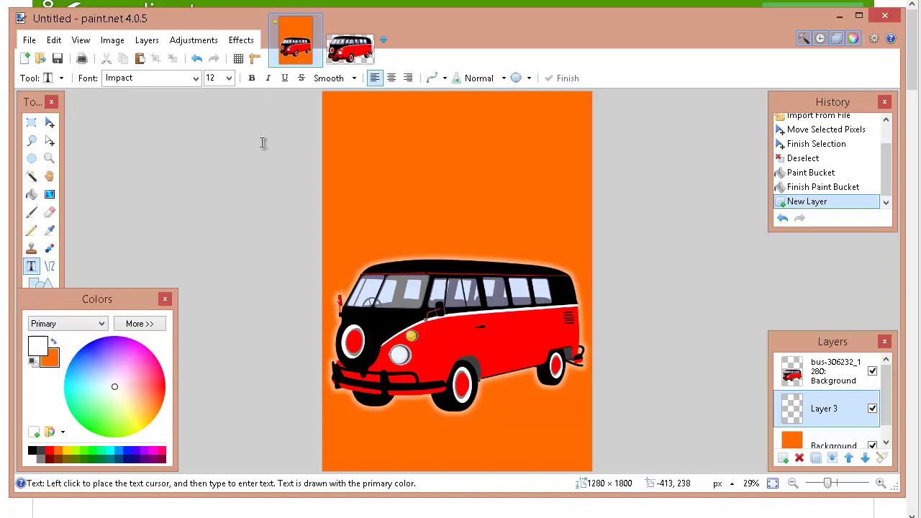
- Type 'VW Van Rempvations' near the top of the cover and enlarge it to 72 point
{"action": "left_click", "coordinate": [352, 132]}
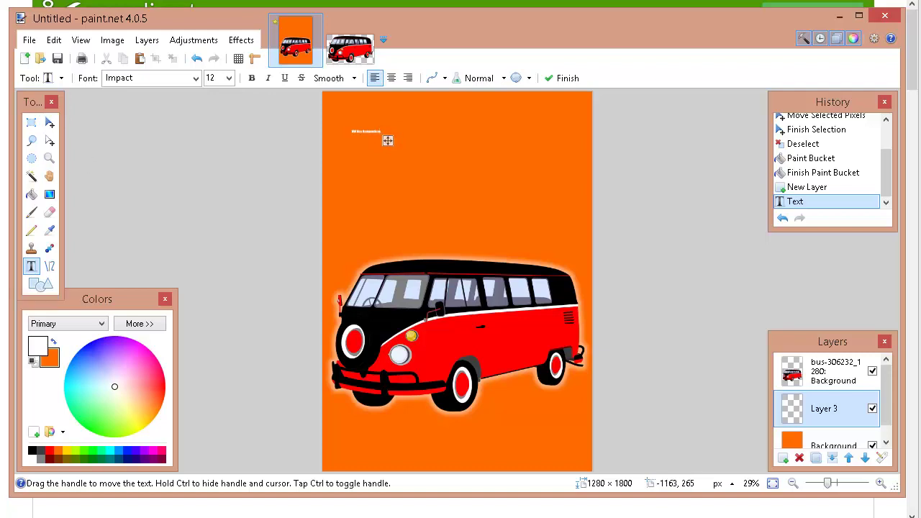
{"action": "left_click", "coordinate": [229, 78]}
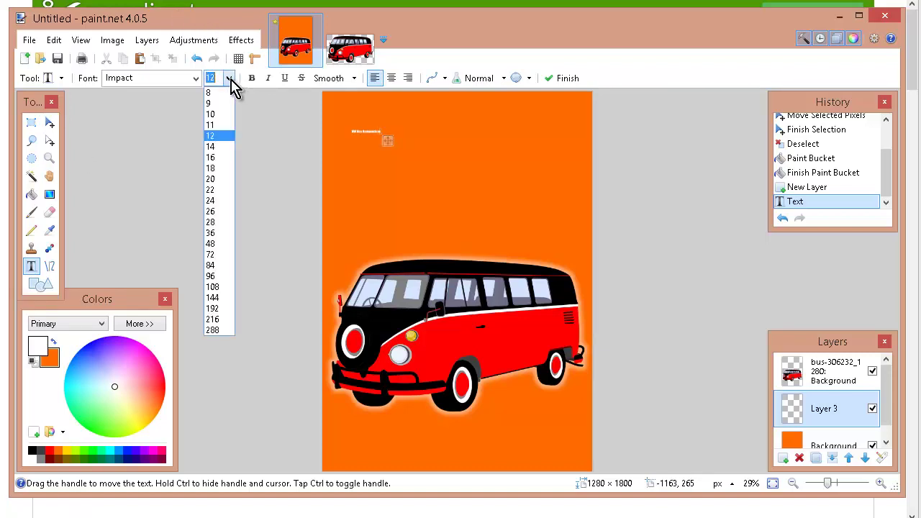
{"action": "left_click", "coordinate": [212, 245]}
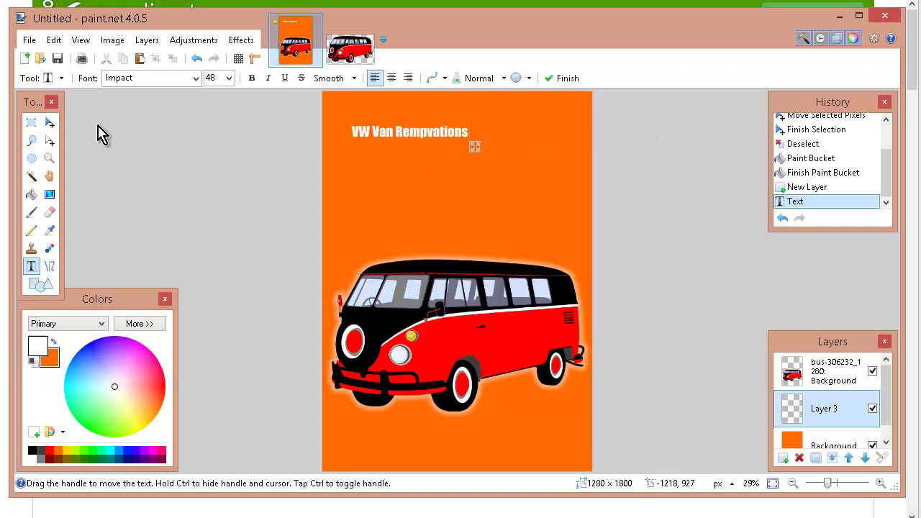
{"action": "left_click", "coordinate": [229, 79]}
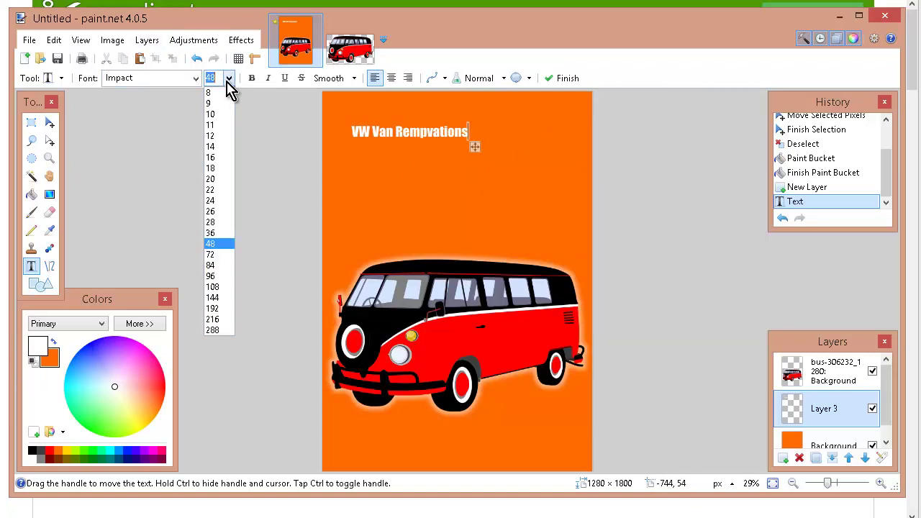
{"action": "left_click", "coordinate": [216, 255]}
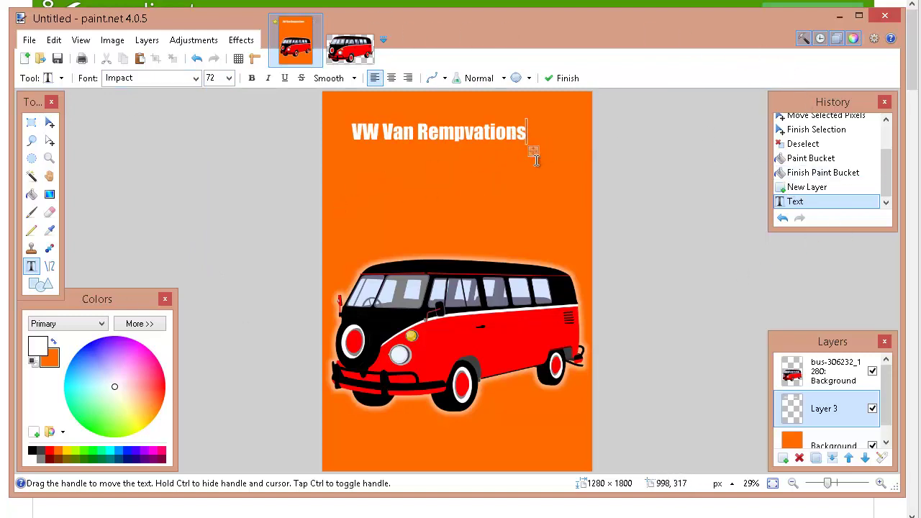
{"action": "left_click", "coordinate": [542, 172]}
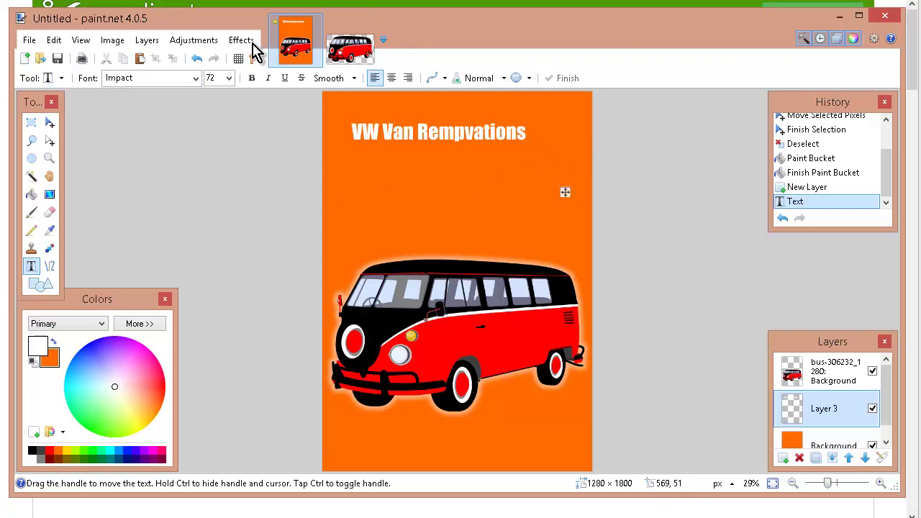
{"action": "left_click", "coordinate": [53, 41]}
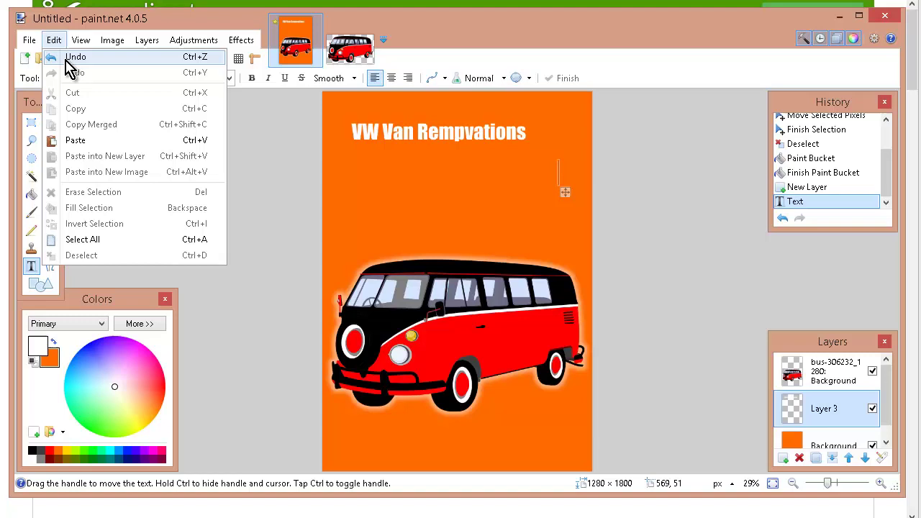
{"action": "left_click", "coordinate": [69, 58]}
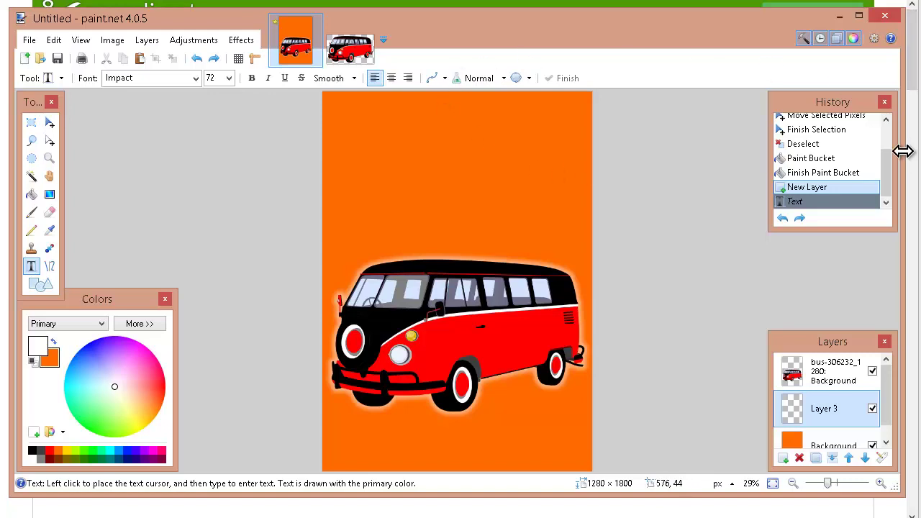
{"action": "key", "text": "alt+e"}
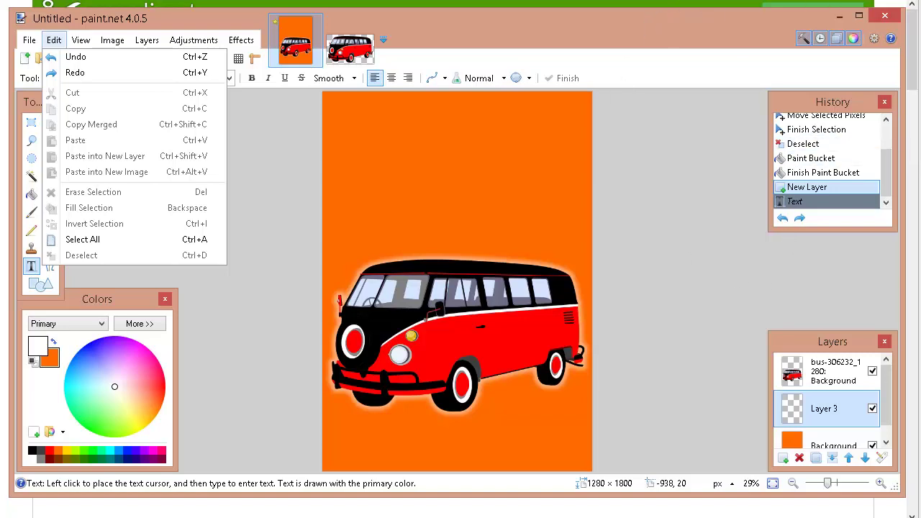
{"action": "key", "text": "Escape"}
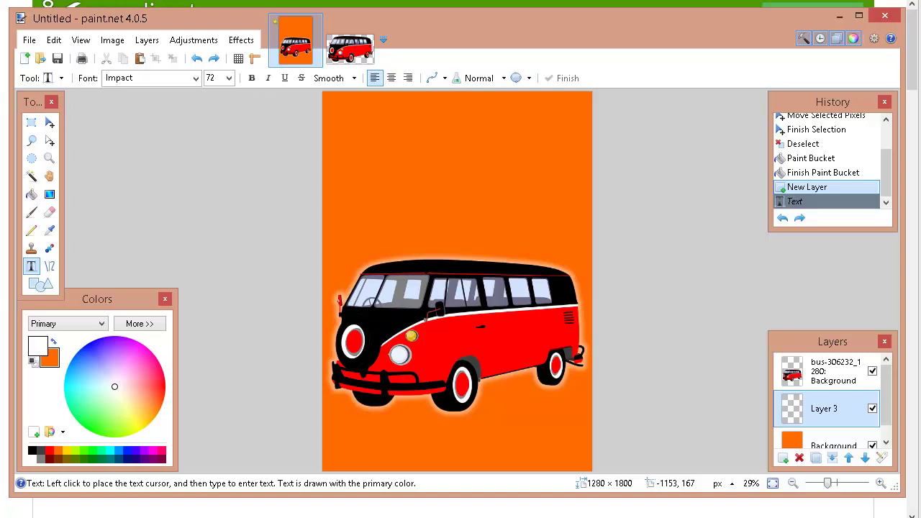
{"action": "left_click", "coordinate": [54, 40]}
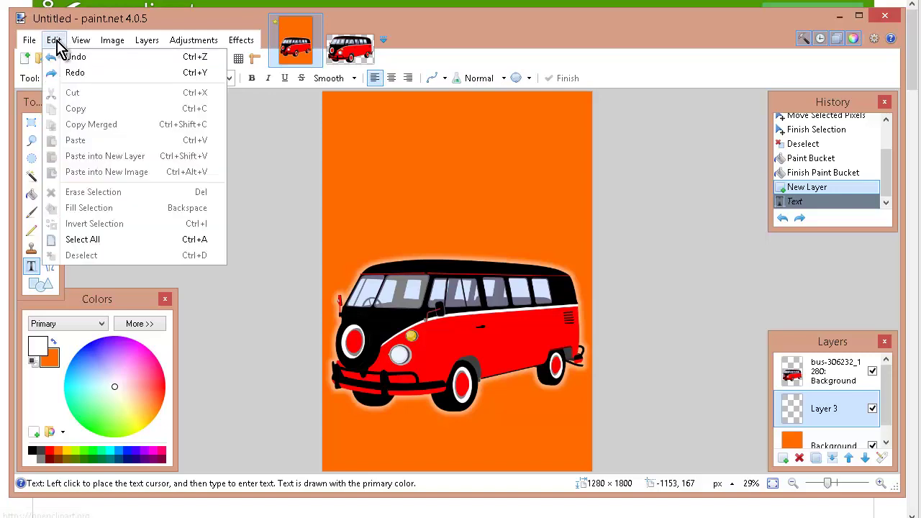
{"action": "left_click", "coordinate": [255, 150]}
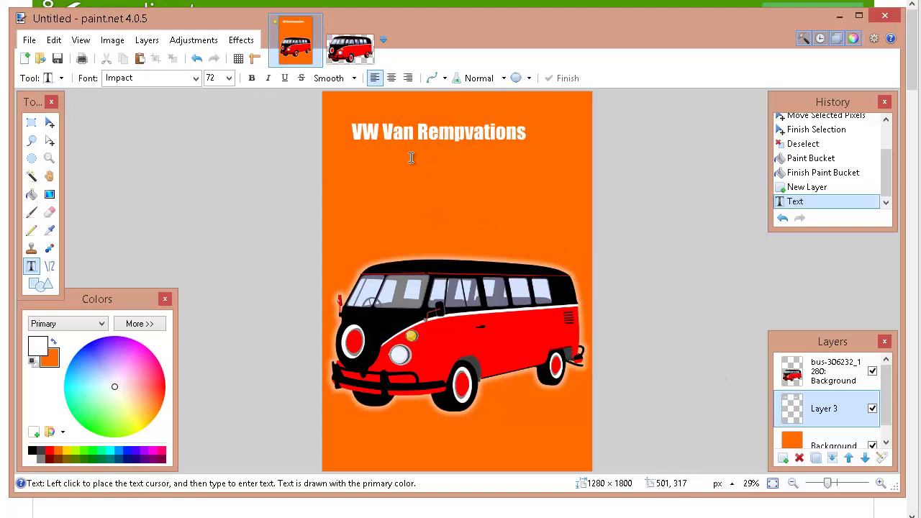
- Move the white 'VW Van Rempvations' title to the cover's centre, then add empty Layer 4
{"action": "left_click", "coordinate": [50, 123]}
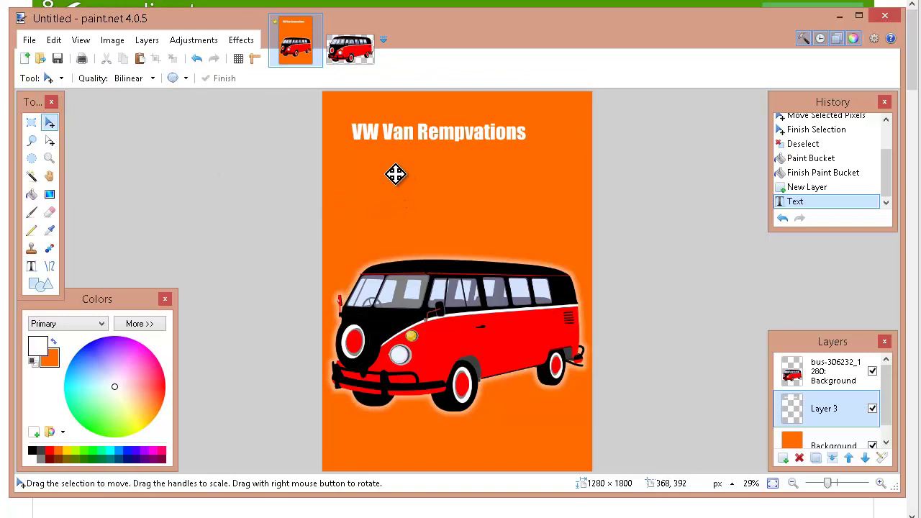
{"action": "key", "text": "ctrl+a"}
{"action": "mouse_move", "coordinate": [414, 181]}
{"action": "left_mouse_down"}
{"action": "mouse_move", "coordinate": [442, 195]}
{"action": "mouse_move", "coordinate": [392, 178]}
{"action": "mouse_move", "coordinate": [419, 191]}
{"action": "mouse_move", "coordinate": [413, 185]}
{"action": "left_mouse_up"}
{"action": "left_click", "coordinate": [566, 190]}
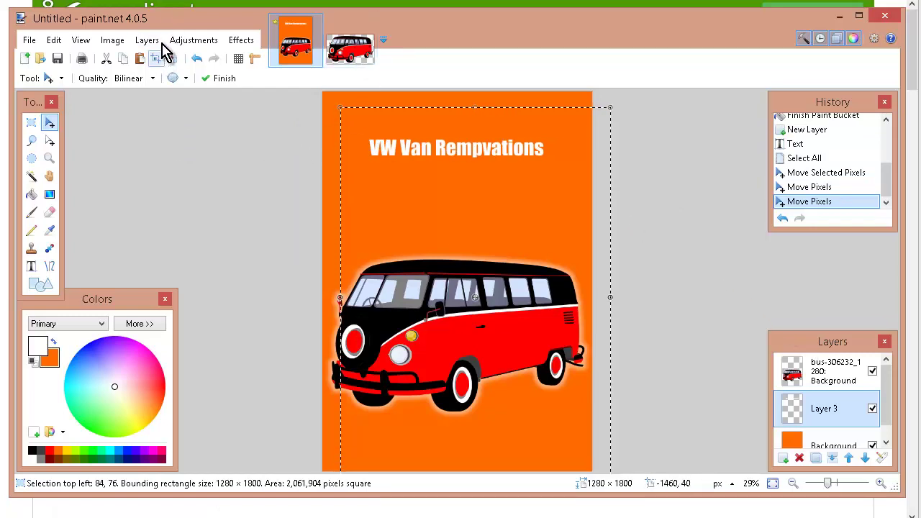
{"action": "left_click", "coordinate": [141, 44]}
{"action": "left_click", "coordinate": [154, 57]}
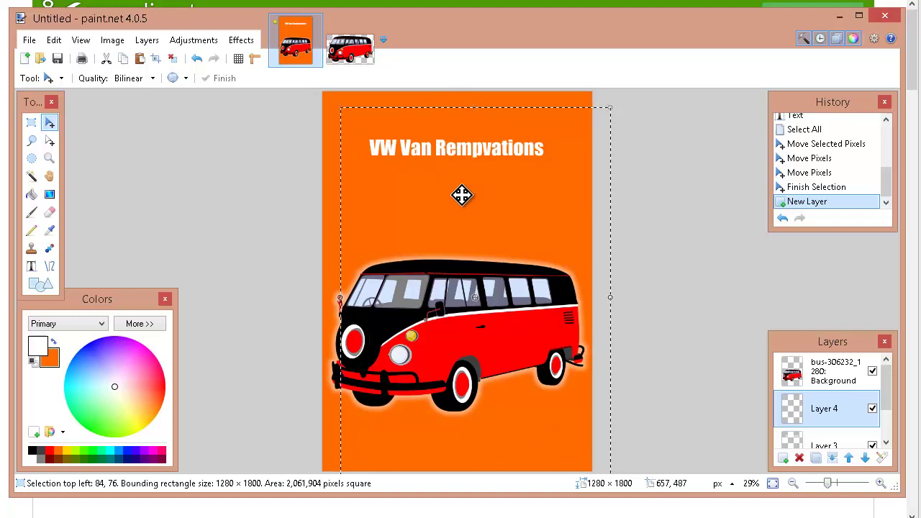
- Deselect all and set the Text tool font to Microsoft YaHei UI Light
{"action": "left_click", "coordinate": [54, 39]}
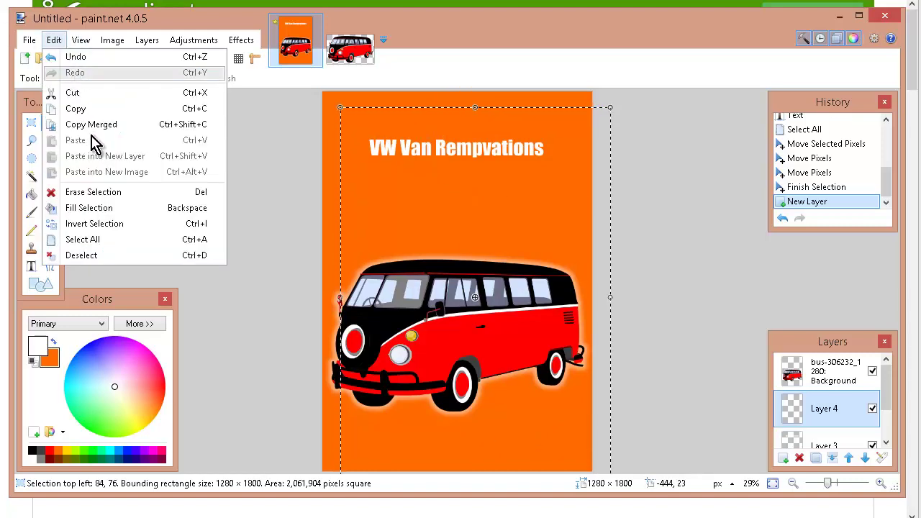
{"action": "left_click", "coordinate": [107, 254]}
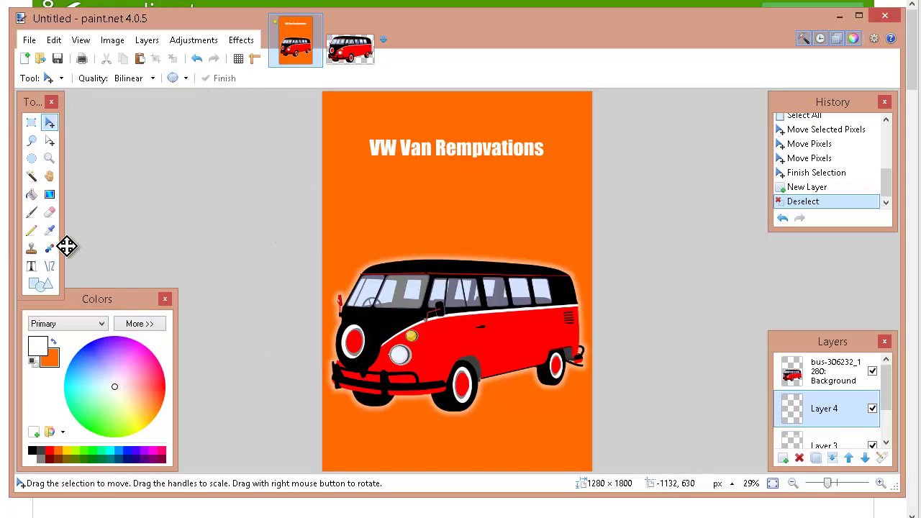
{"action": "left_click", "coordinate": [31, 267]}
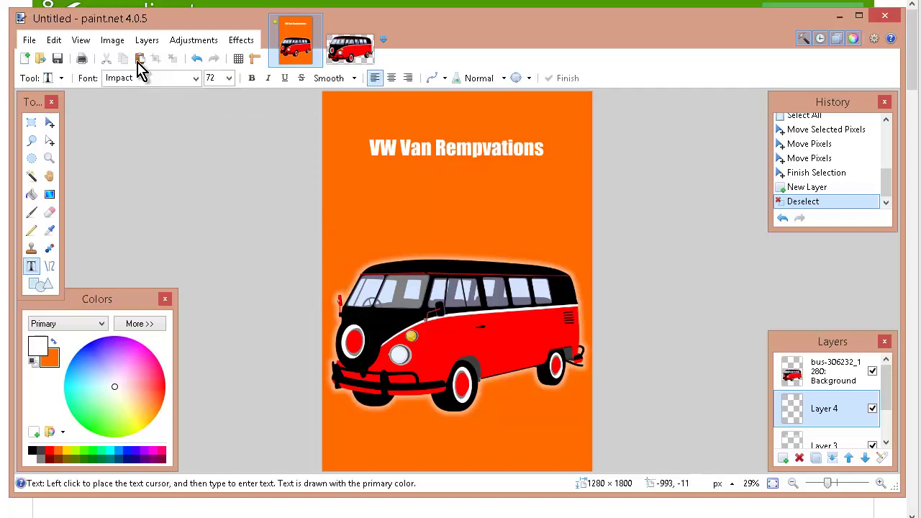
{"action": "left_click", "coordinate": [196, 79]}
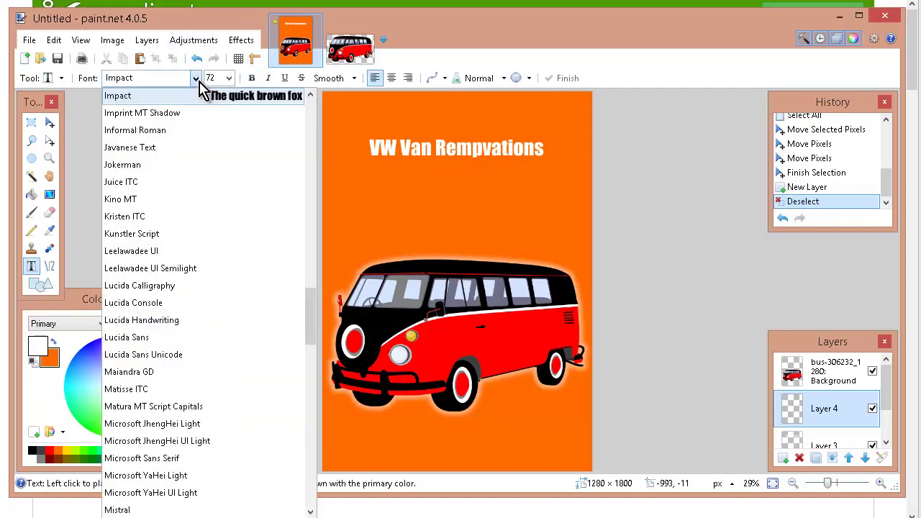
{"action": "scroll", "coordinate": [188, 194], "scroll_direction": "down", "scroll_amount": 4}
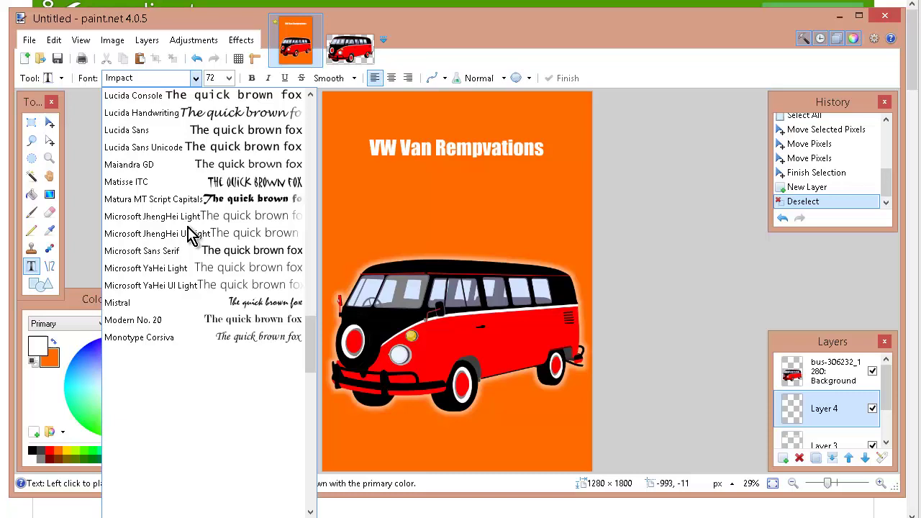
{"action": "scroll", "coordinate": [193, 228], "scroll_direction": "down", "scroll_amount": 3}
{"action": "left_click", "coordinate": [210, 181]}
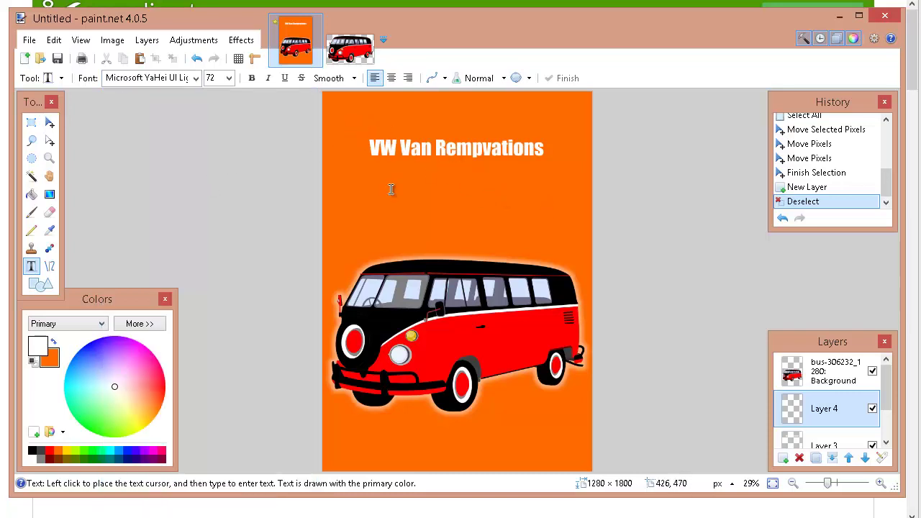
- Write 'For the complete moron' below the title in bold, size 48
{"action": "left_click", "coordinate": [420, 189]}
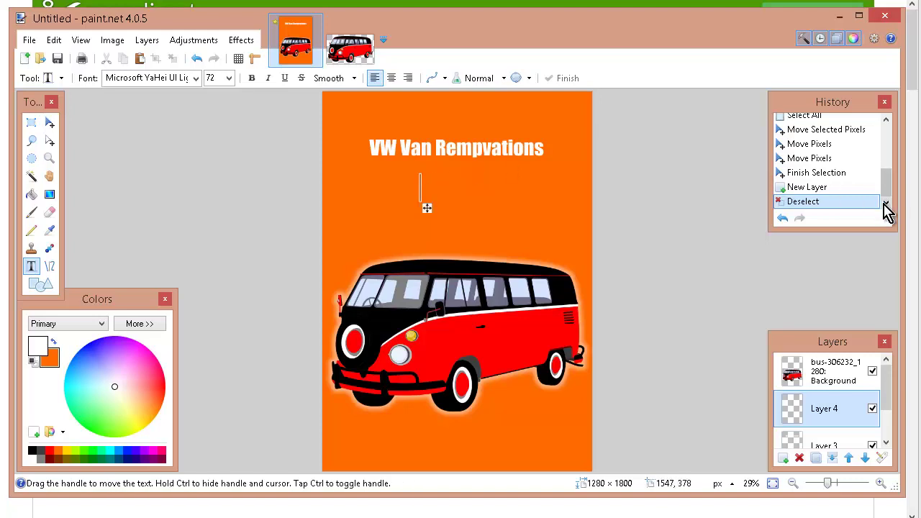
{"action": "type", "text": "F"}
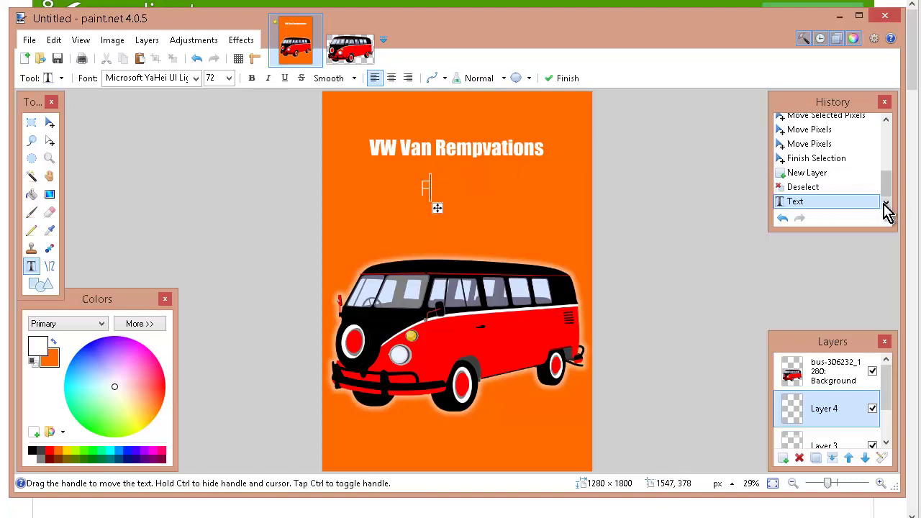
{"action": "type", "text": "or t"}
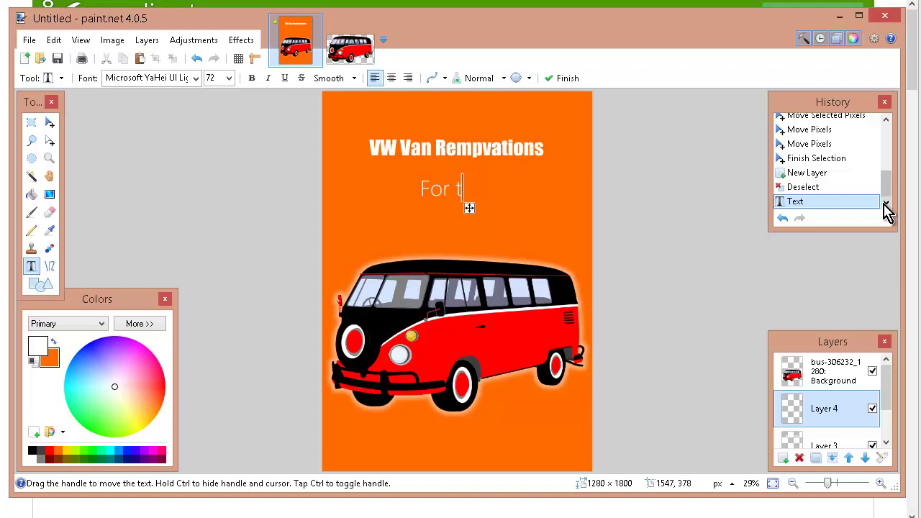
{"action": "type", "text": "he "}
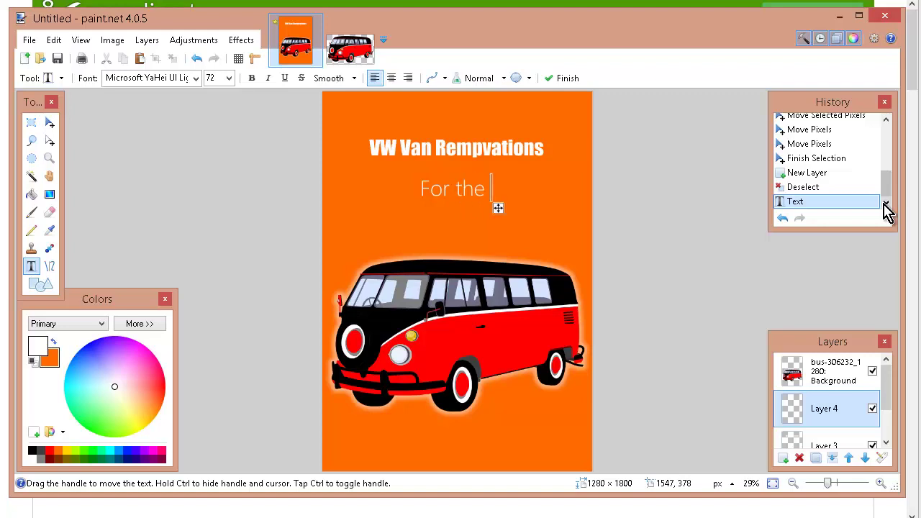
{"action": "type", "text": "complet"}
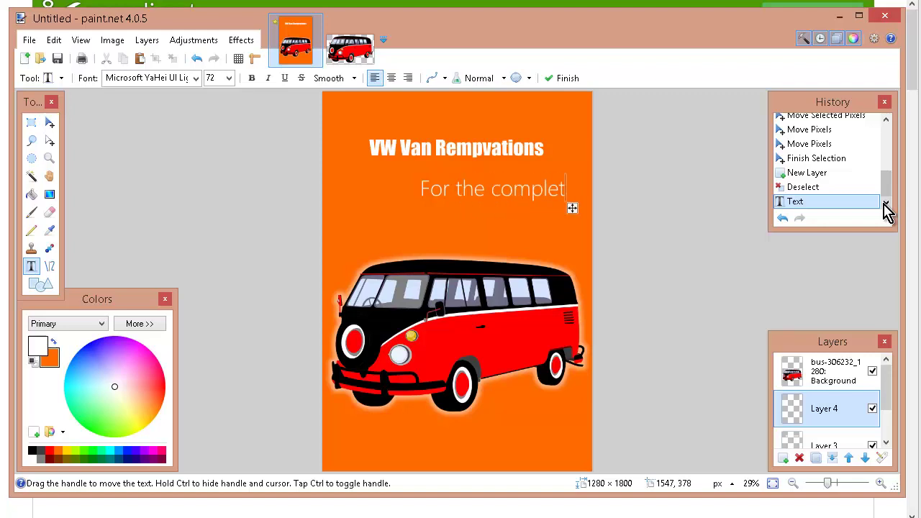
{"action": "type", "text": "e"}
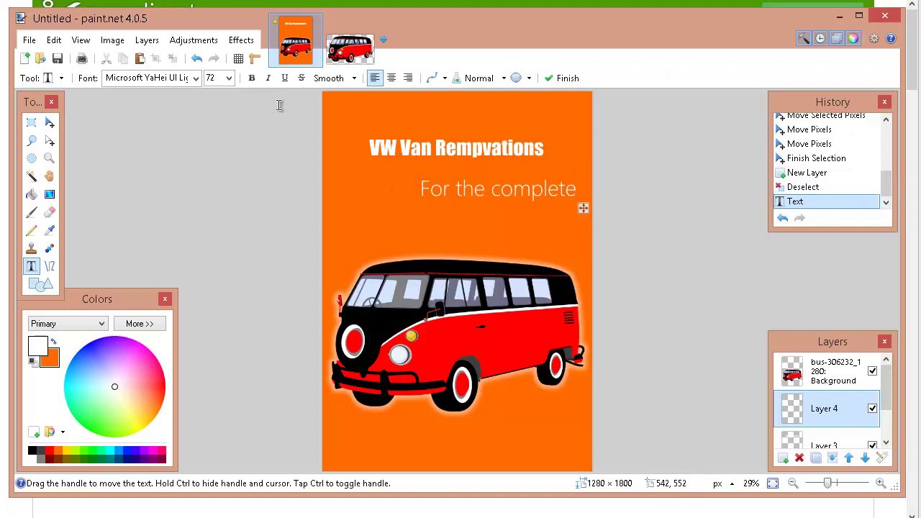
{"action": "left_click", "coordinate": [226, 80]}
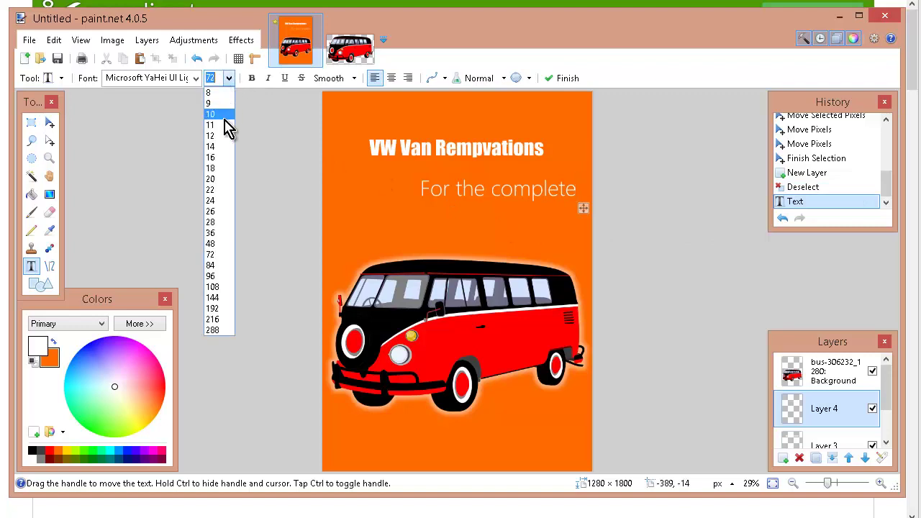
{"action": "left_click", "coordinate": [236, 245]}
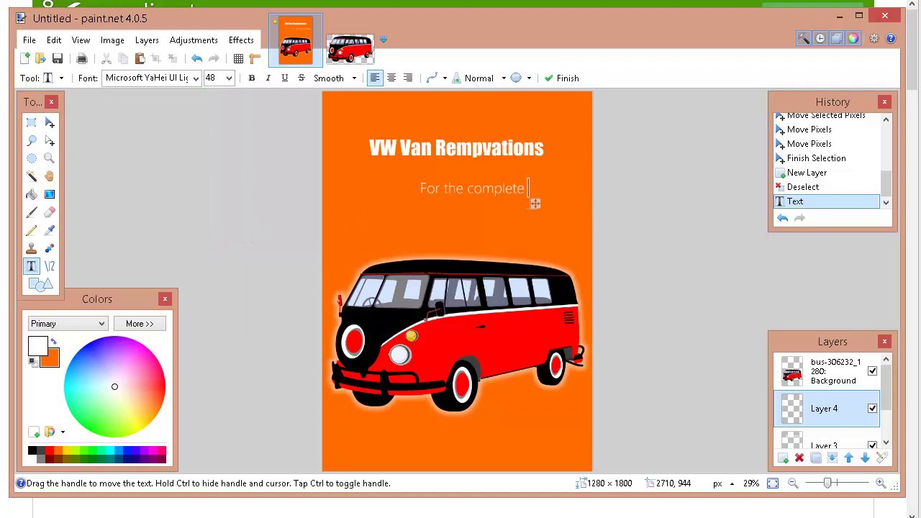
{"action": "type", "text": "moro"}
{"action": "type", "text": "n"}
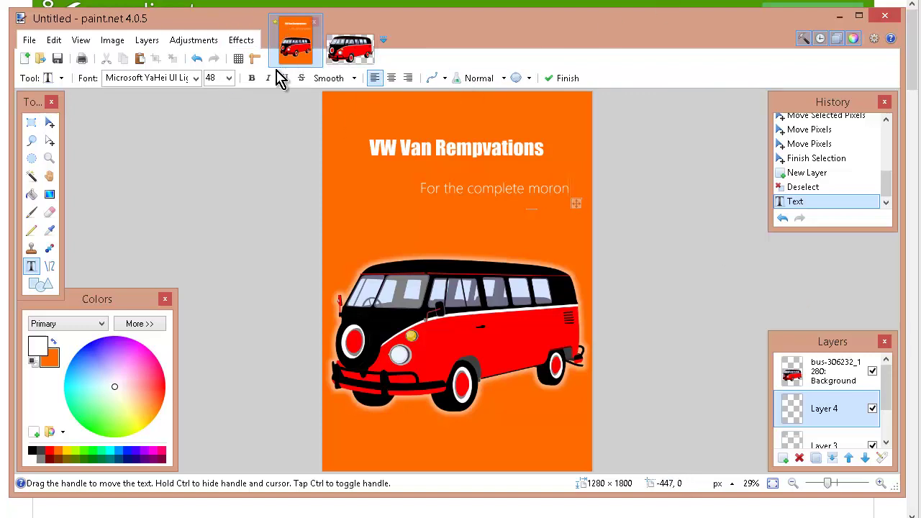
{"action": "left_click", "coordinate": [251, 77]}
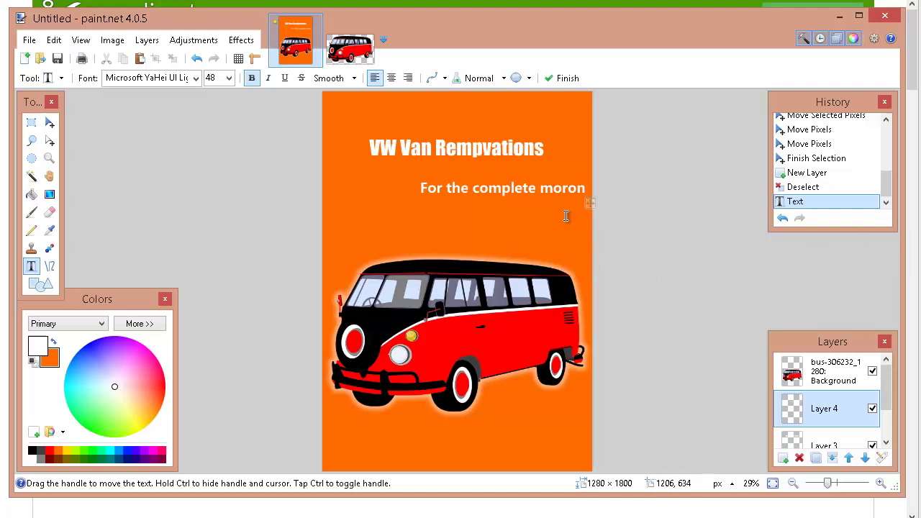
- Drag the 'For the complete moron' subtitle up and left until it's centred under the title
{"action": "mouse_move", "coordinate": [572, 211]}
{"action": "left_mouse_down"}
{"action": "mouse_move", "coordinate": [529, 204]}
{"action": "mouse_move", "coordinate": [543, 197]}
{"action": "left_mouse_up"}
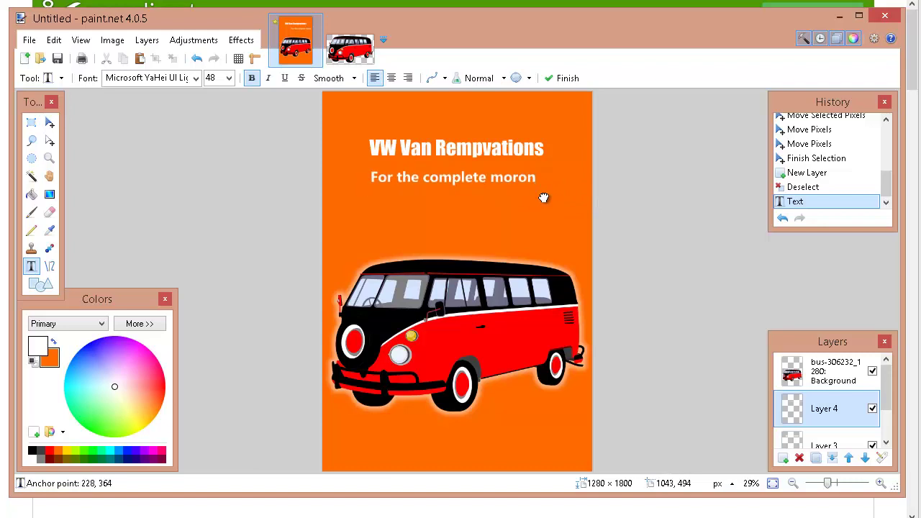
{"action": "left_click_drag", "start_coordinate": [543, 198], "coordinate": [545, 195]}
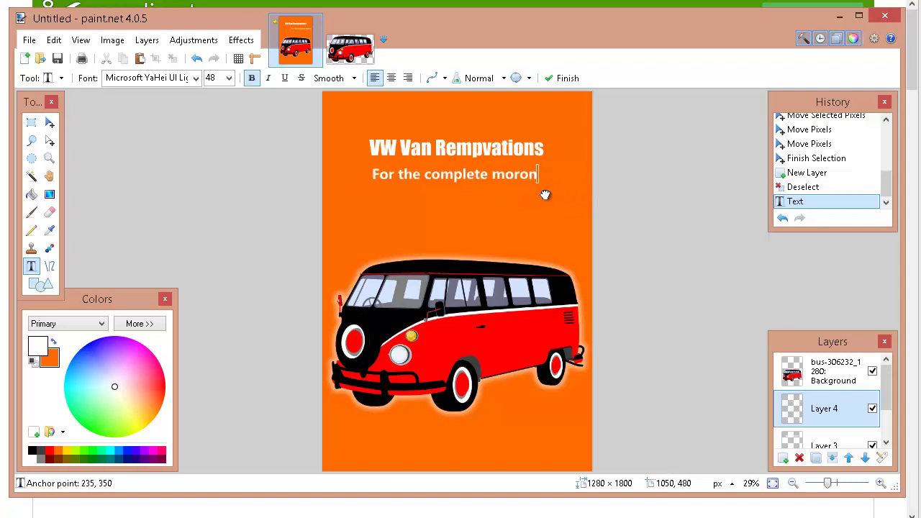